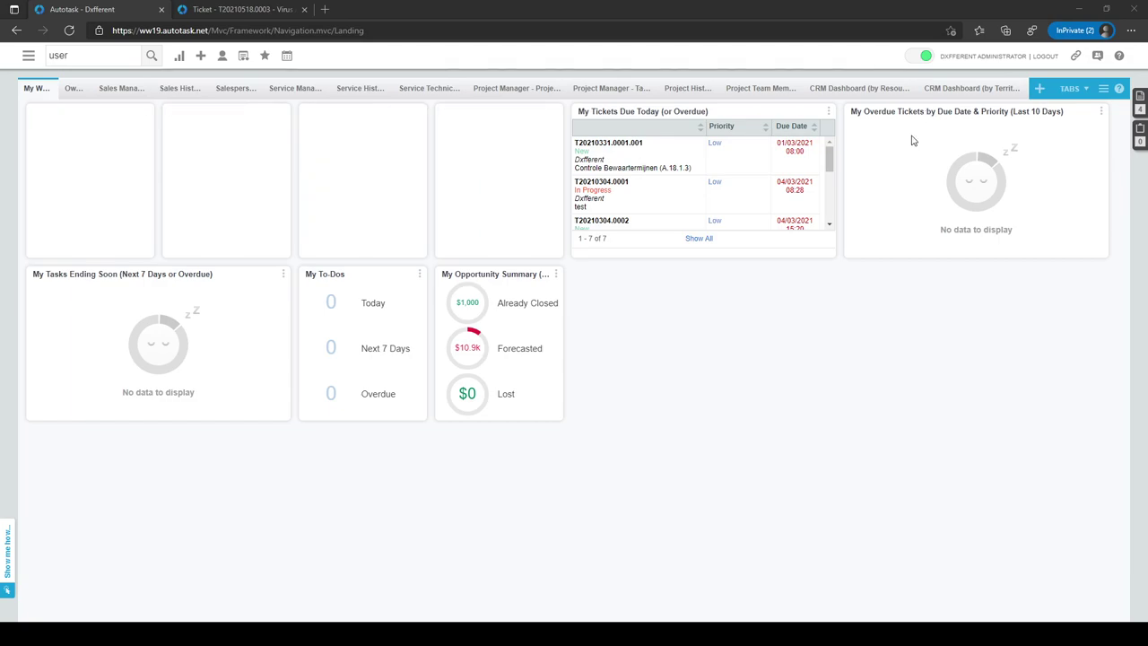
- Start a new service call and choose ABC Demo as its company
mouse_move(203, 61)
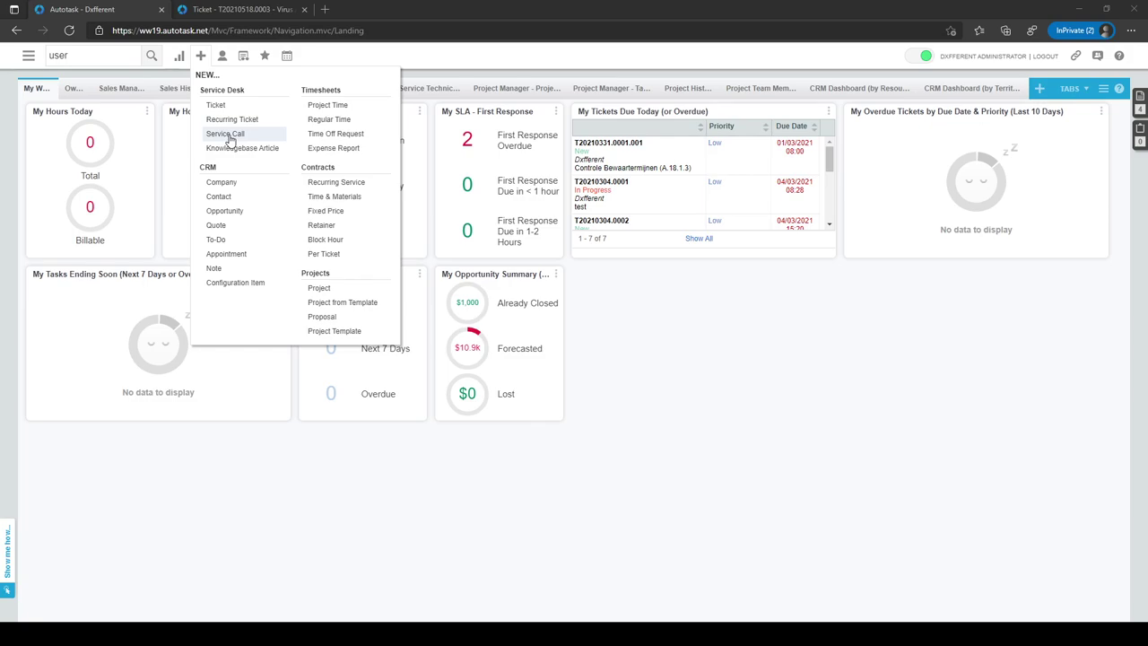
click(226, 134)
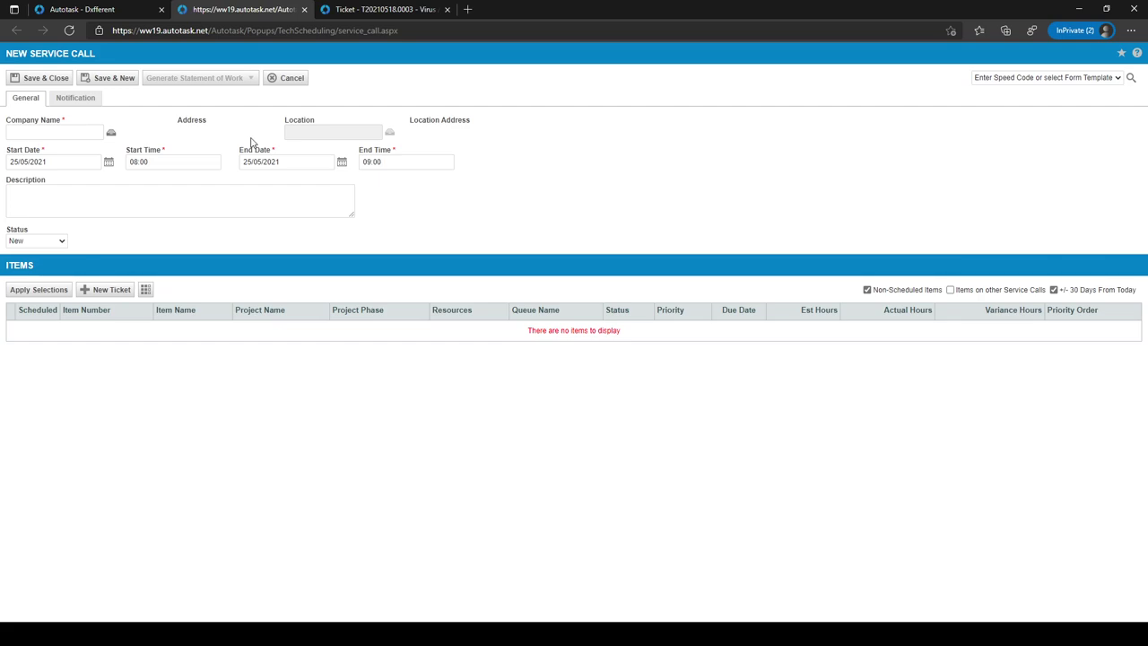
click(58, 133)
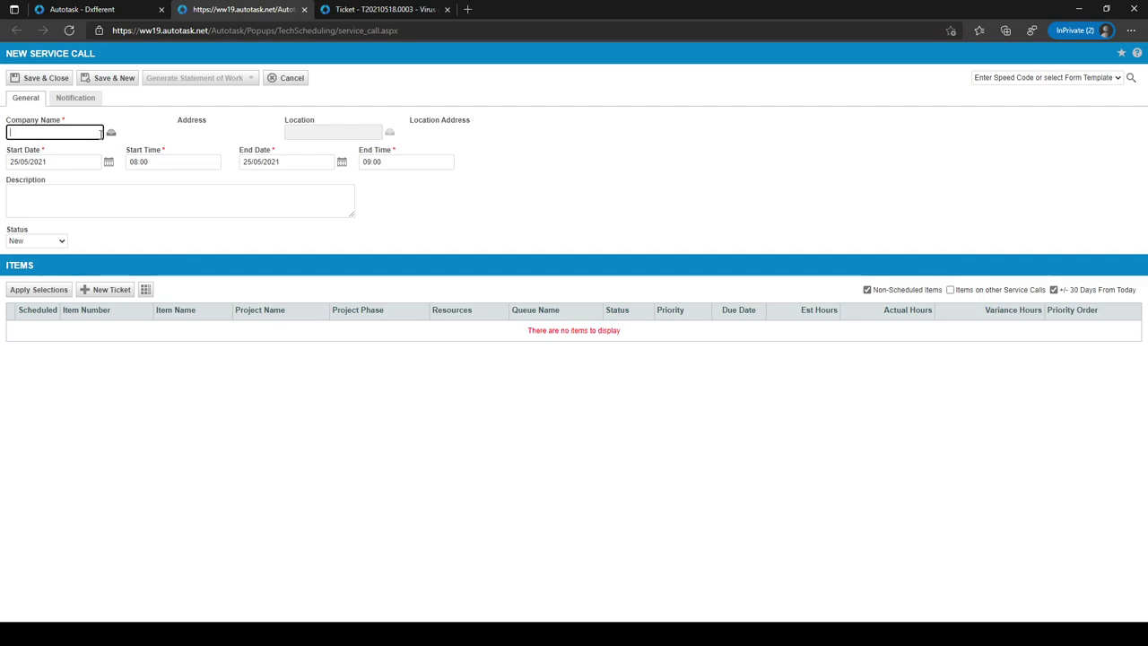
click(111, 134)
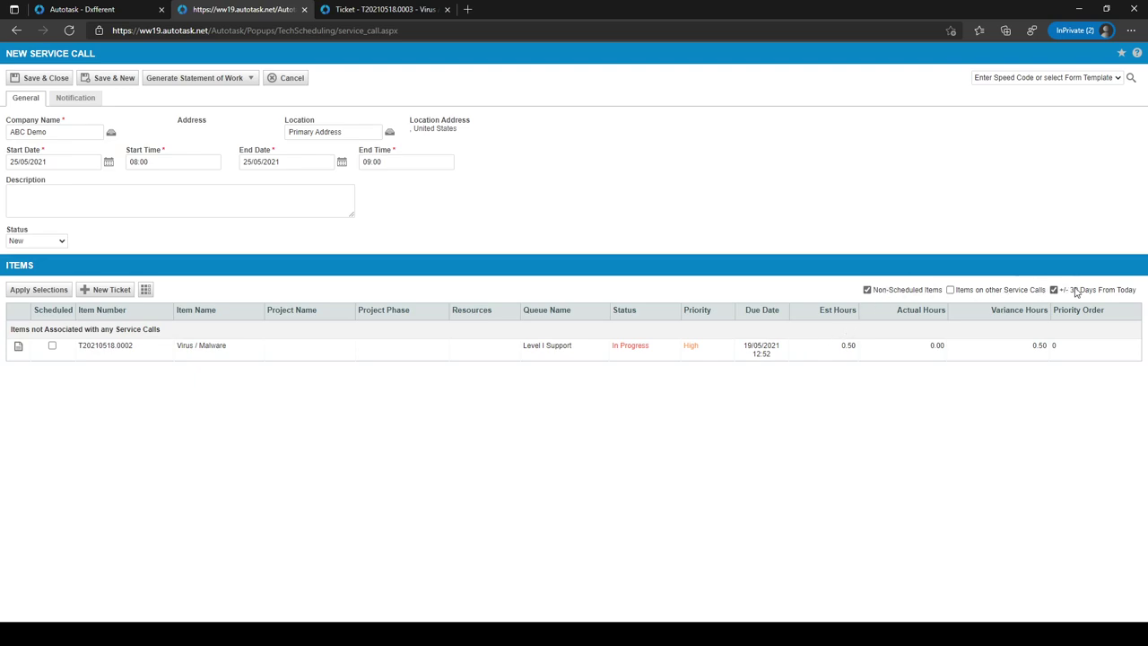
- Include items on other service calls in the item list and mark ticket T20210518.0002 as scheduled
click(952, 290)
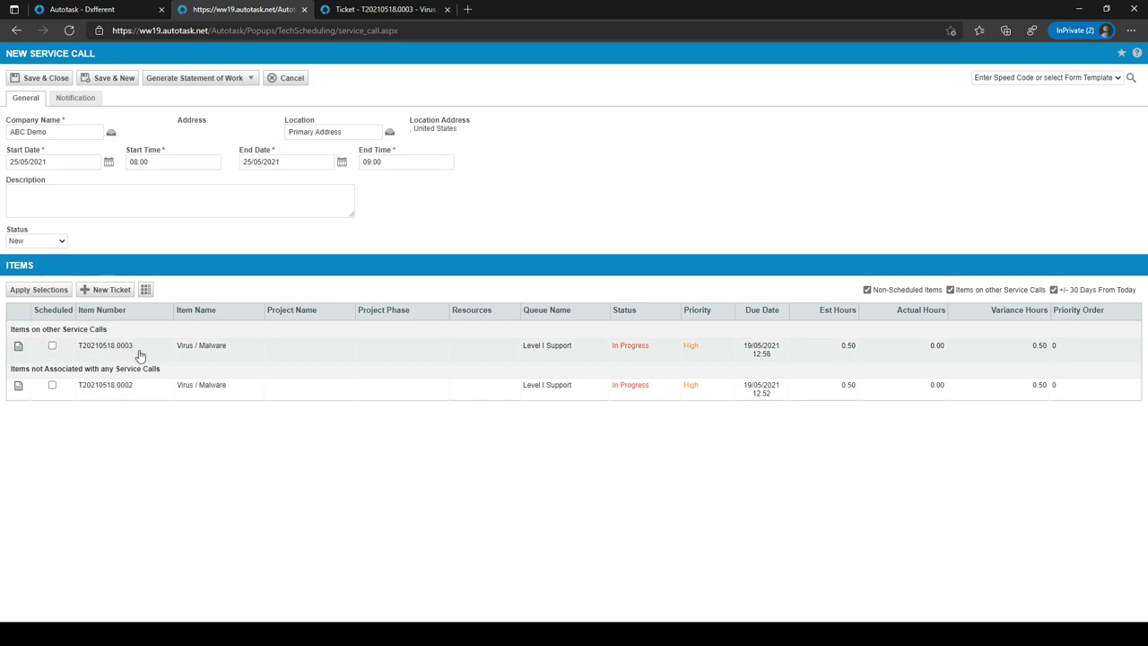
click(51, 386)
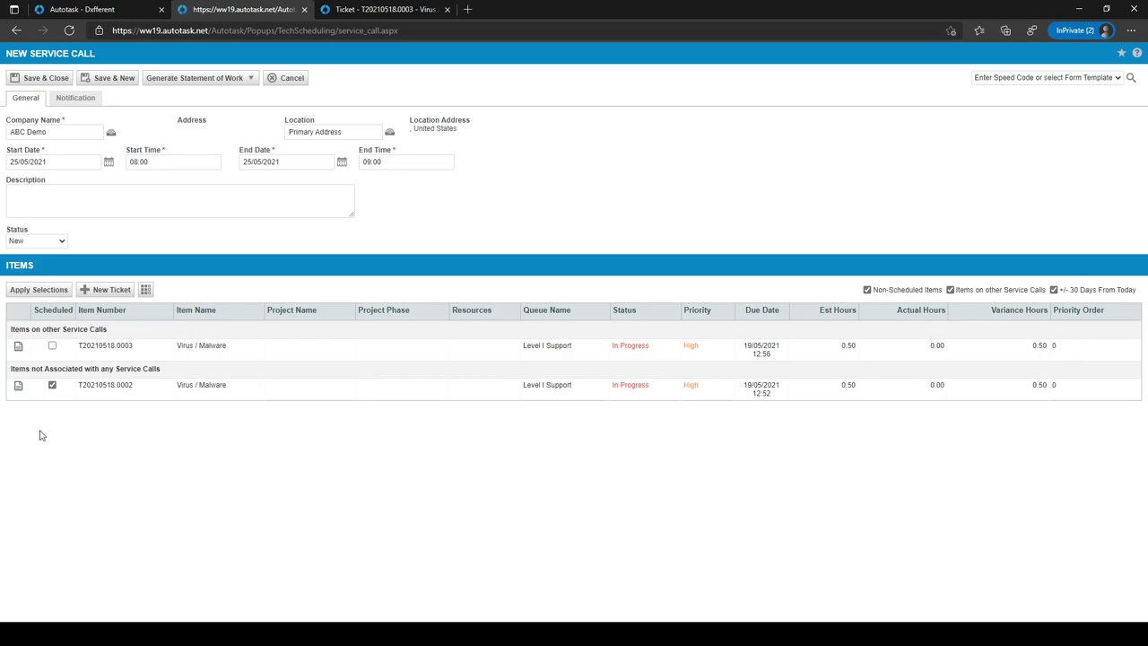
- From ticket T20210518.0003, start another new service call with the description "Reinstall PC"
click(356, 11)
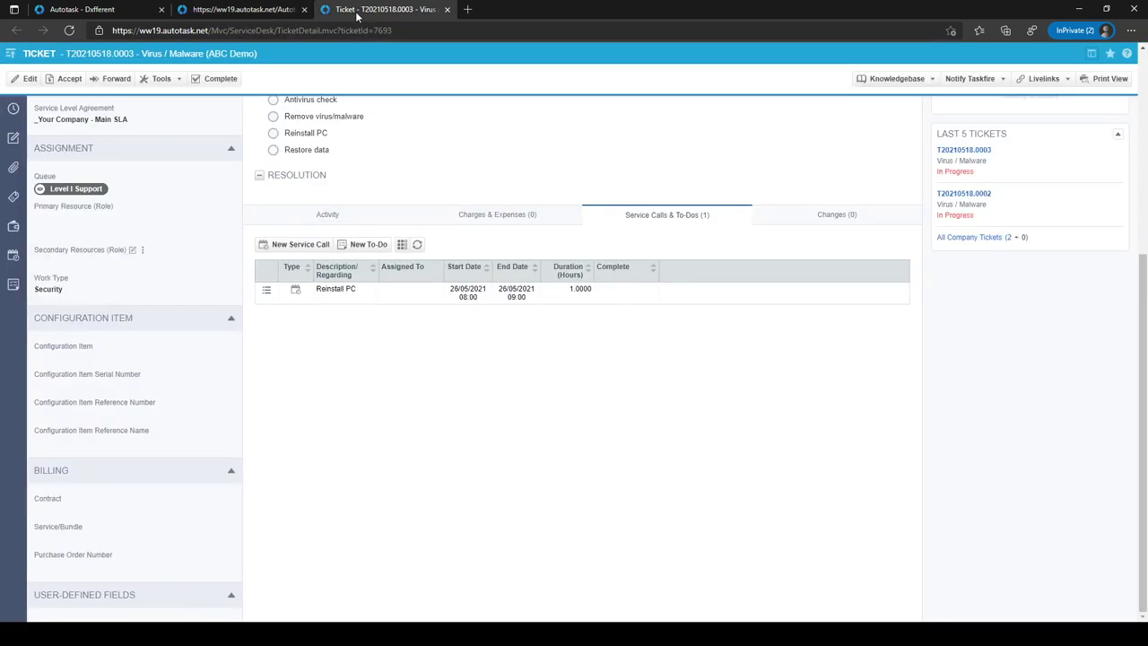
scroll(244, 213, up, 3)
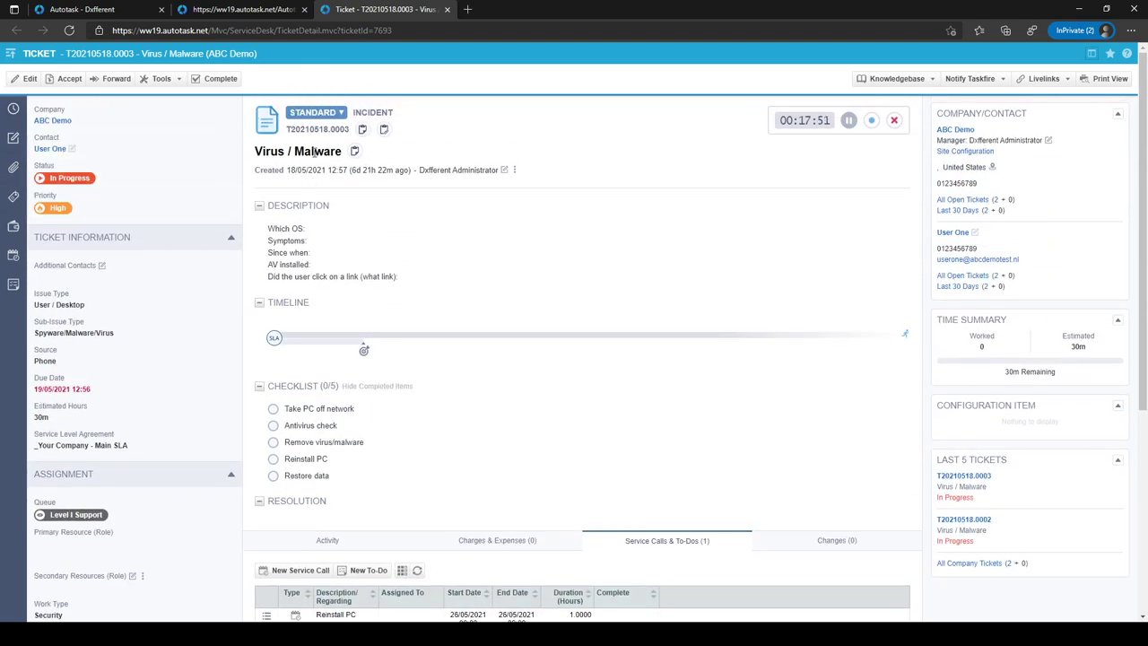
drag(329, 462, 284, 463)
scroll(606, 558, down, 3)
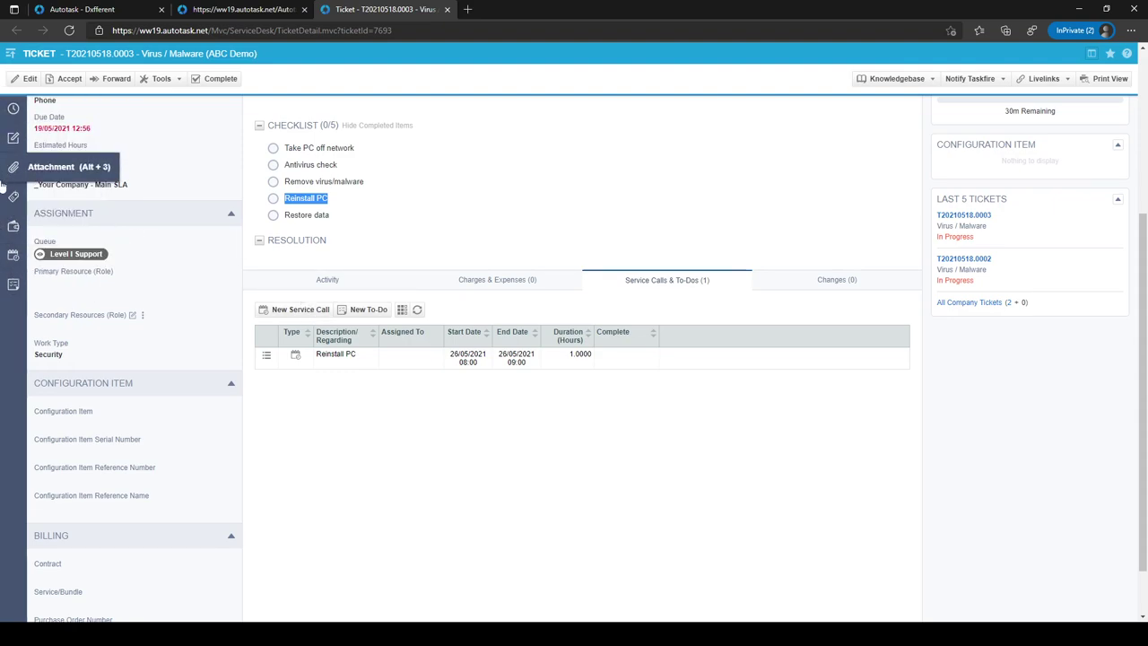
click(14, 259)
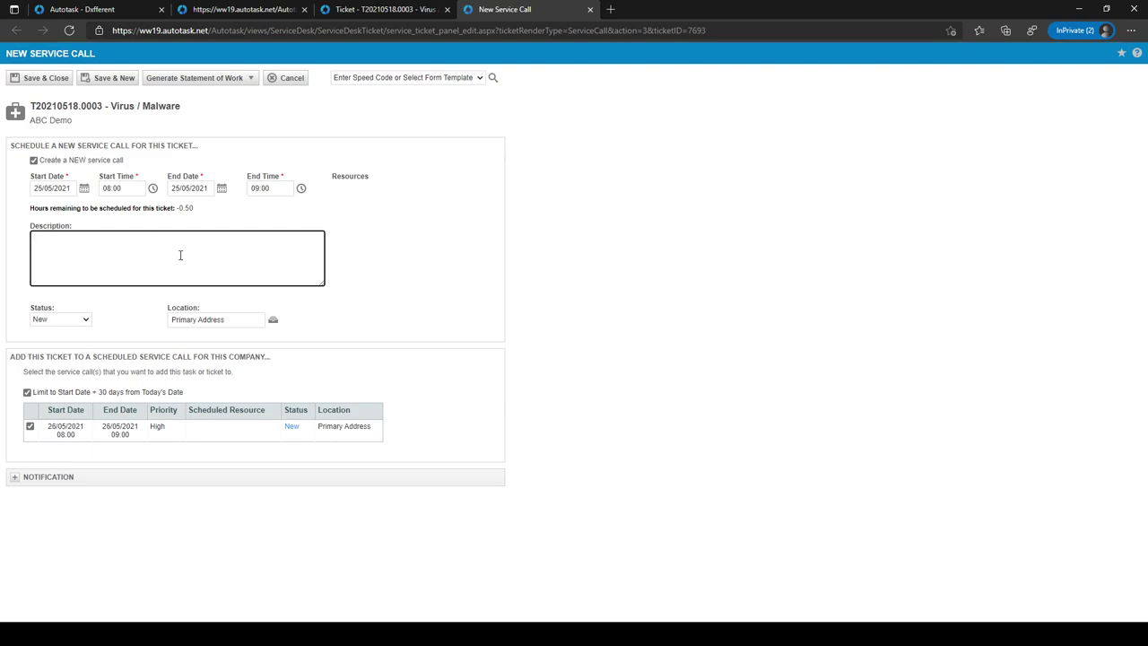
text(ll PC)
- Return to ticket T20210518.0003 and examine the actions available for its Reinstall PC service call
click(294, 15)
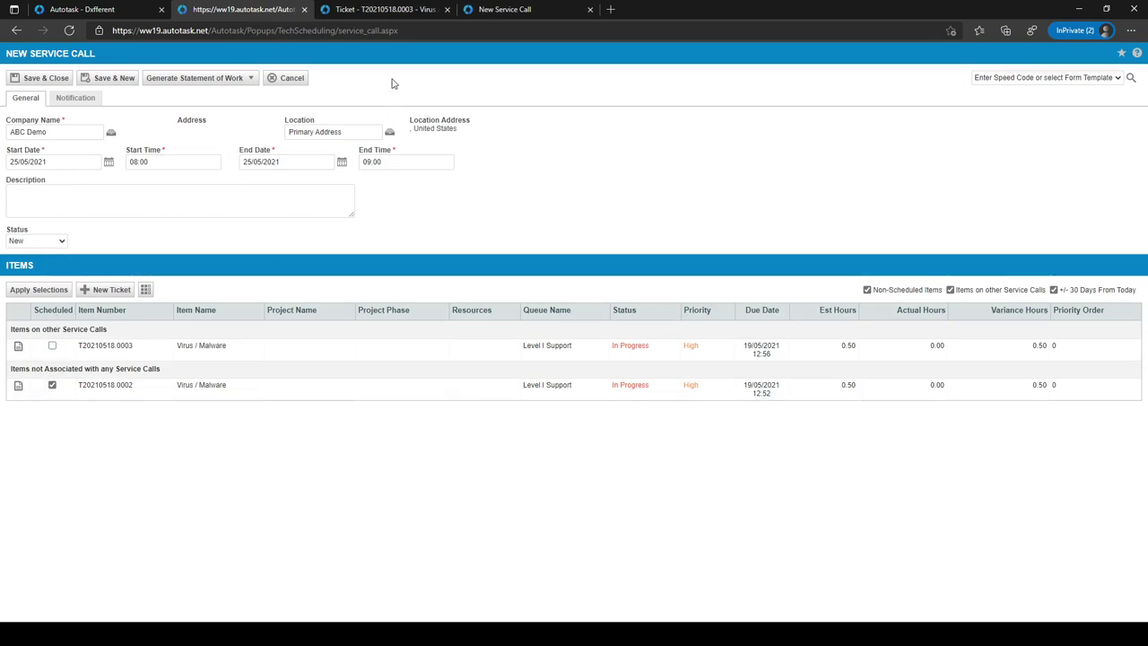
click(393, 11)
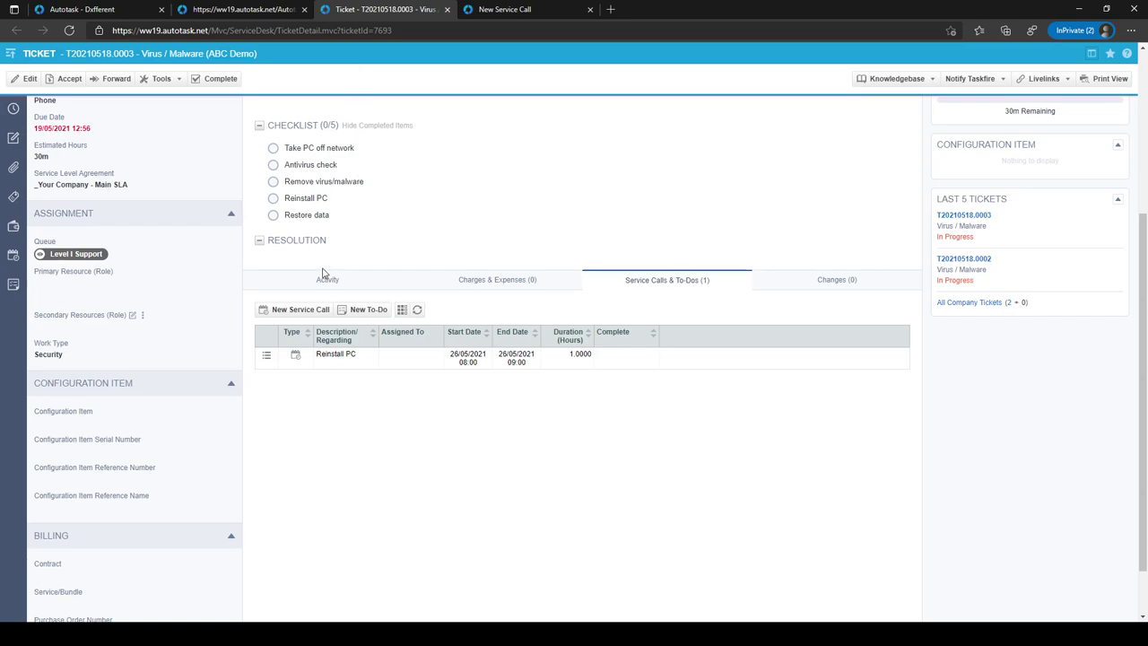
click(266, 355)
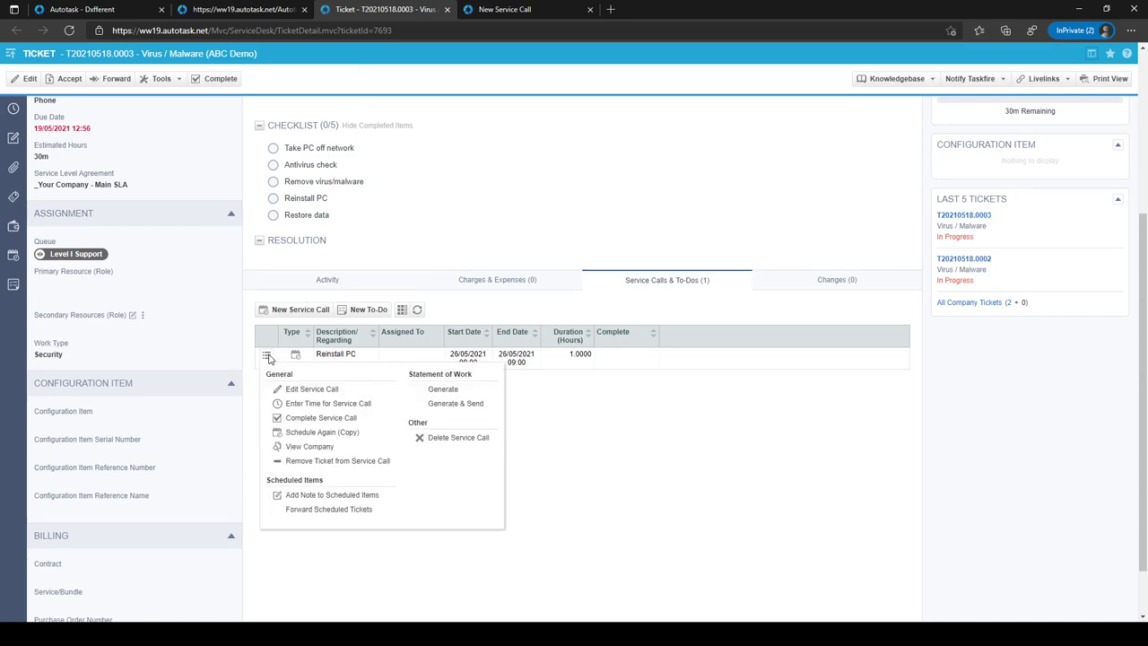
drag(625, 286, 715, 286)
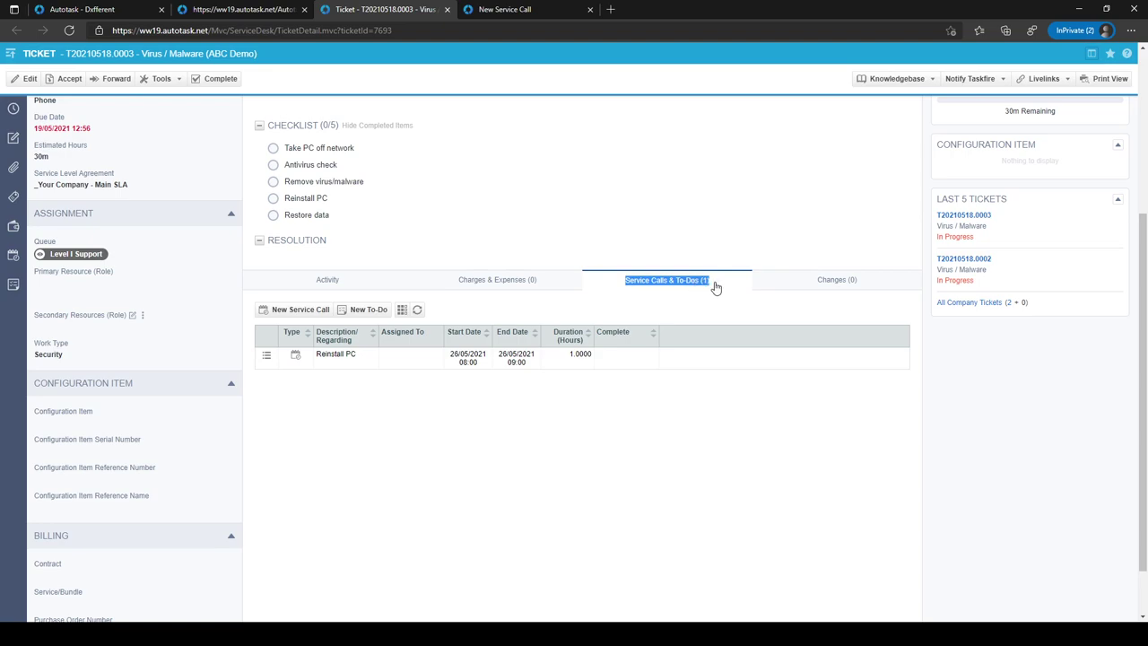
click(268, 356)
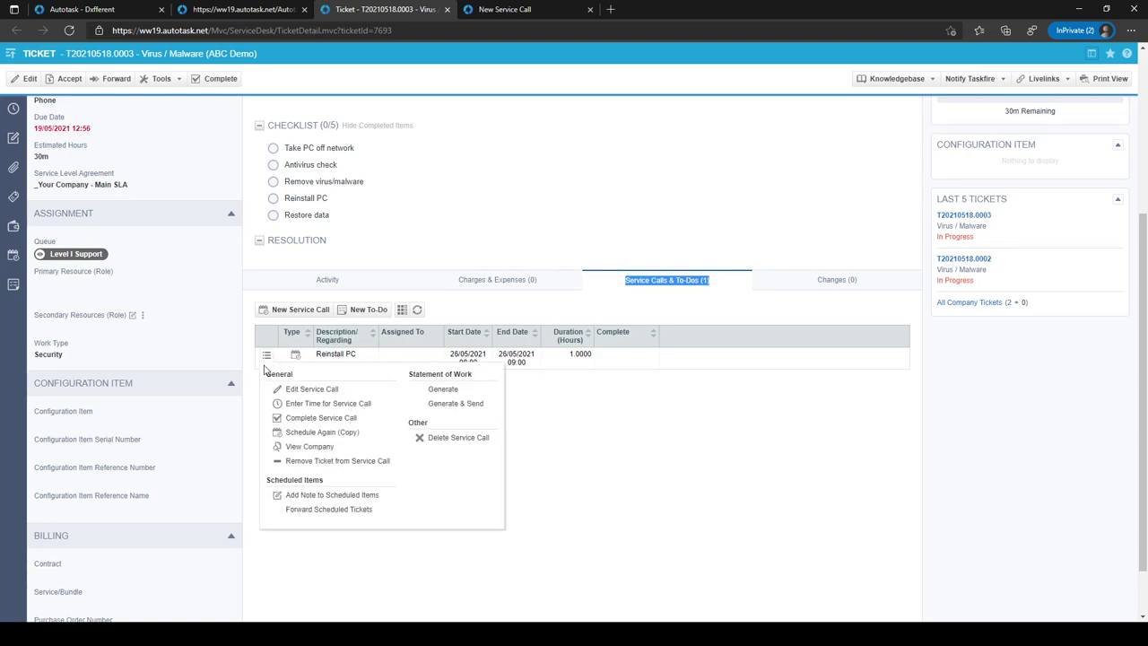
click(325, 403)
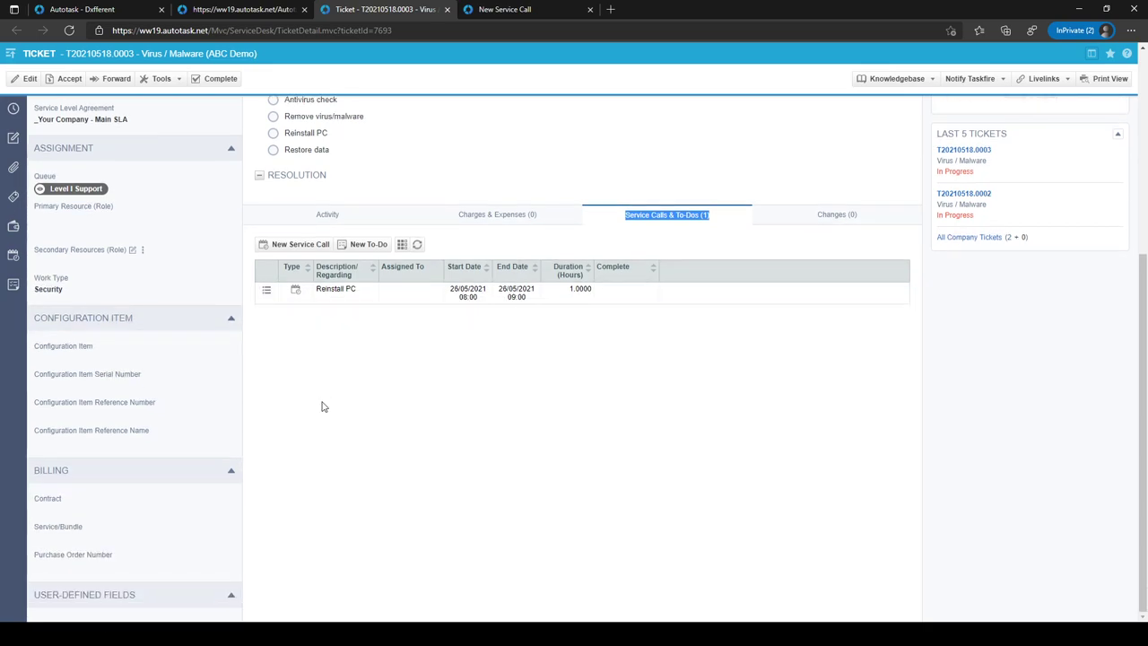
scroll(320, 405, up, 4)
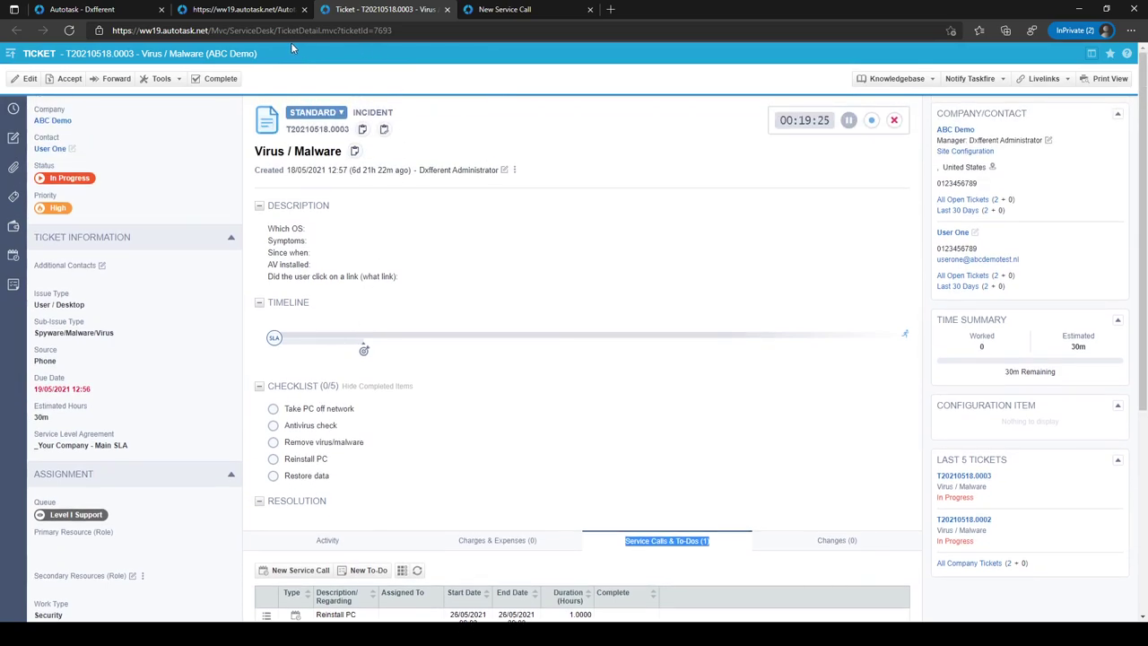
- Open the personal calendar and view the list of own scheduled items
click(129, 18)
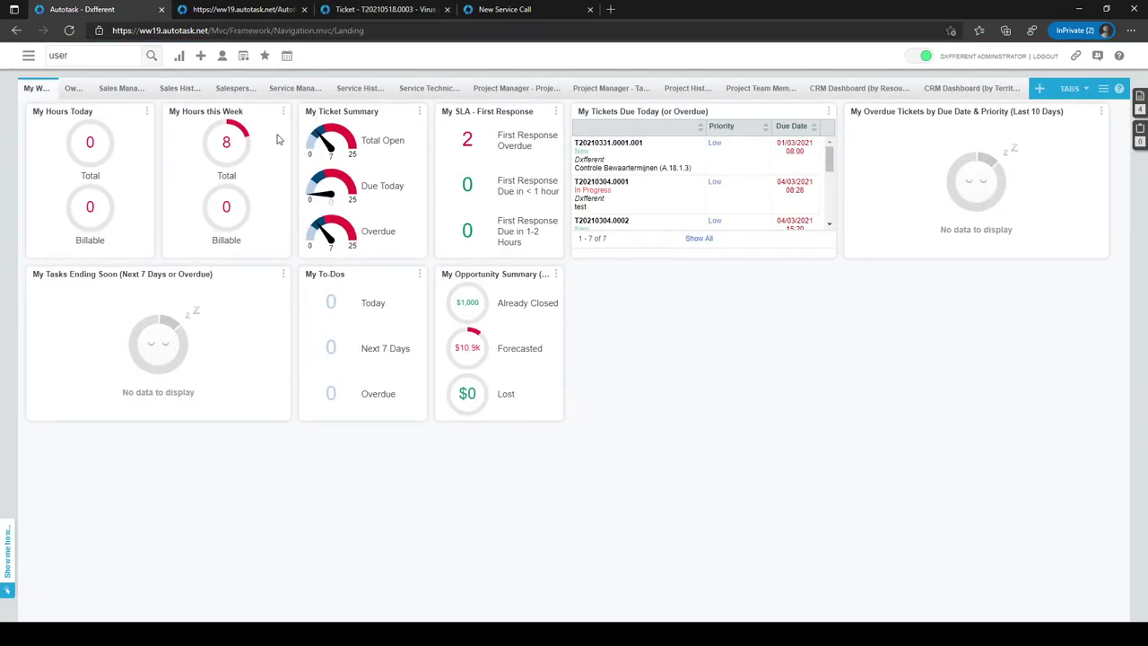
click(287, 56)
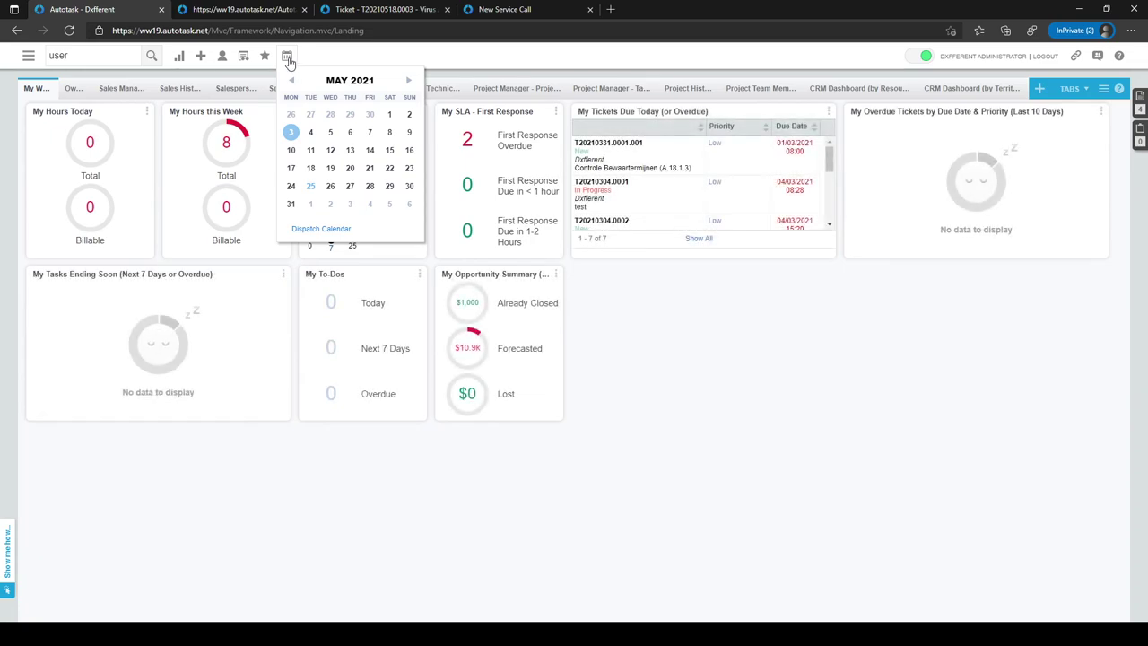
click(287, 56)
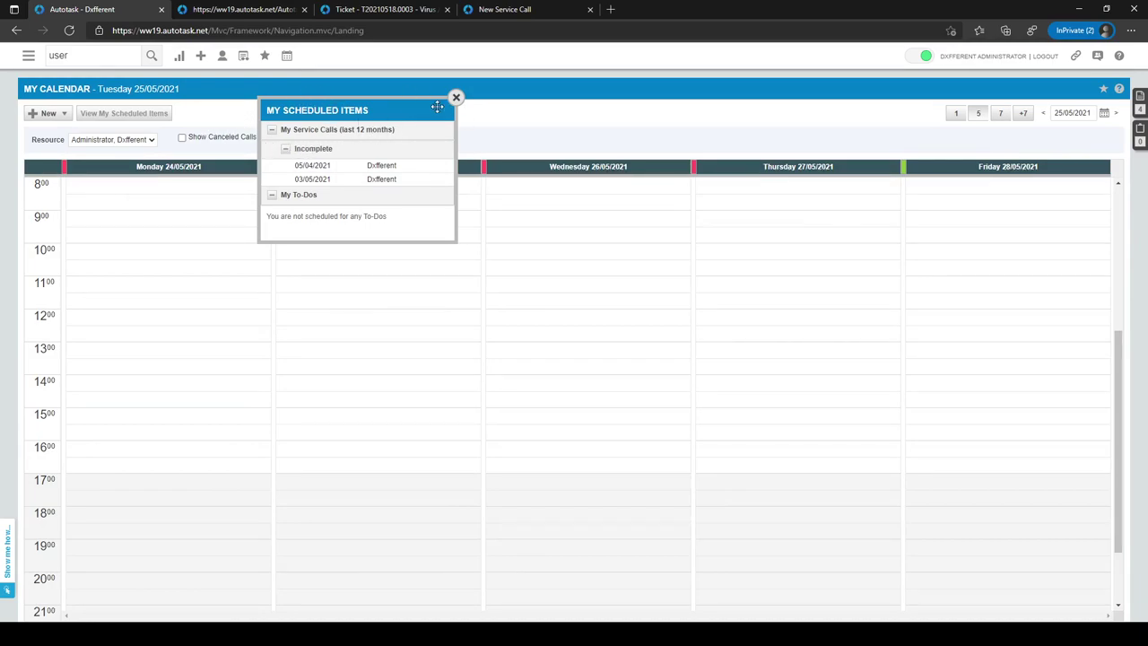
click(456, 98)
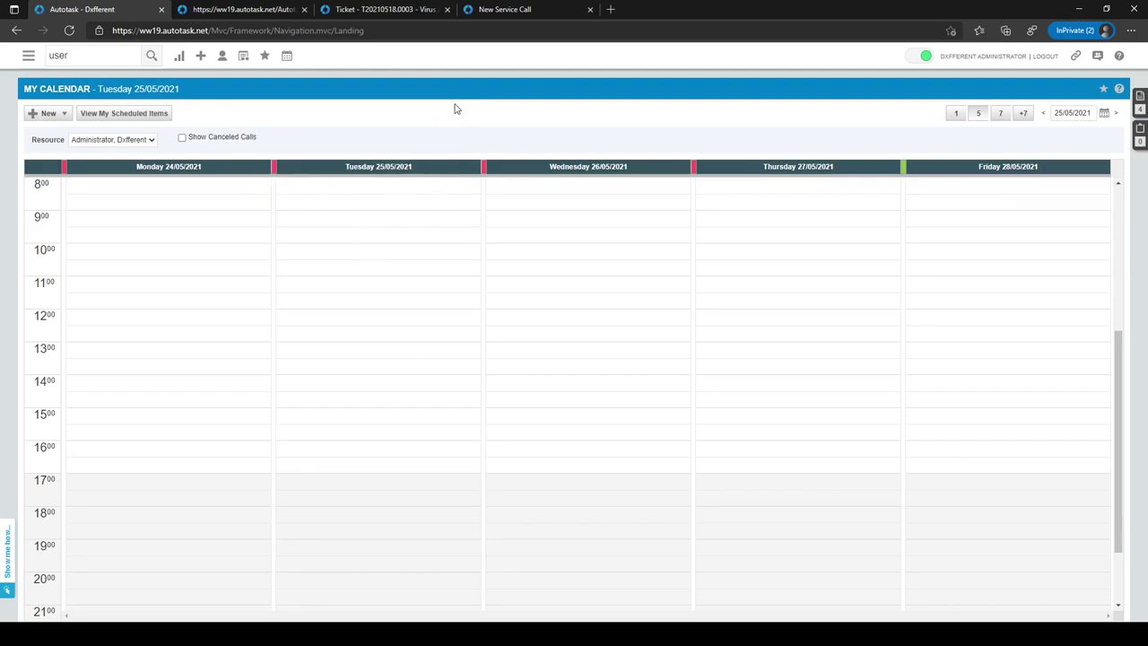
click(130, 116)
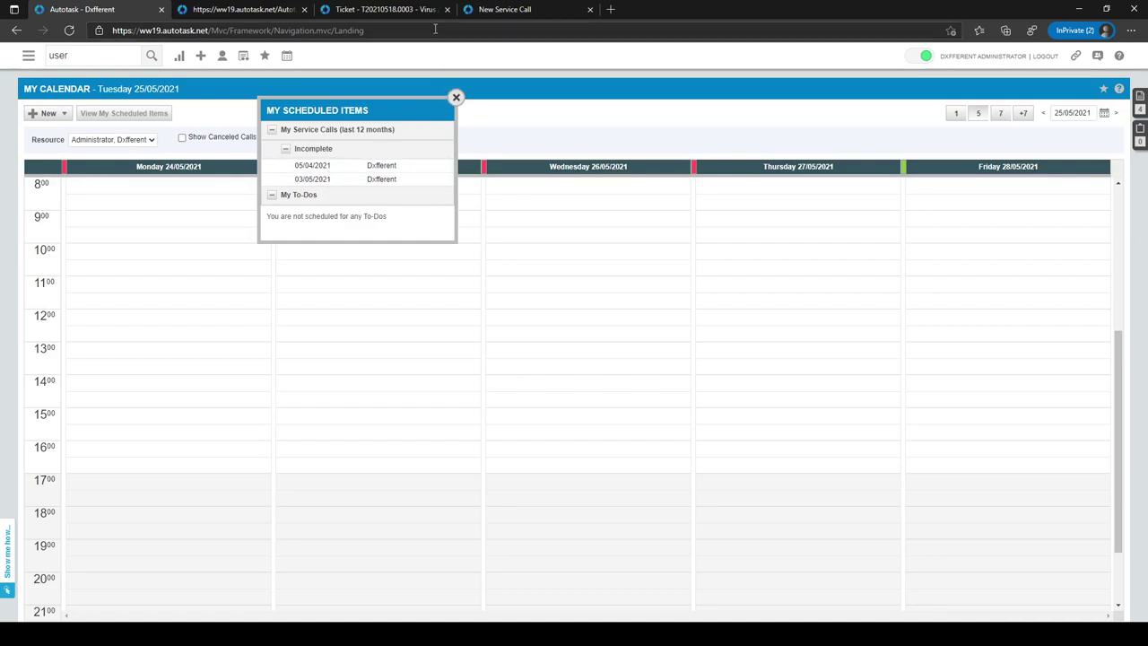
- Open the dispatch calendar, show calls with no scheduled resource, and examine the ABC Demo Reinstall PC call's details
mouse_move(287, 59)
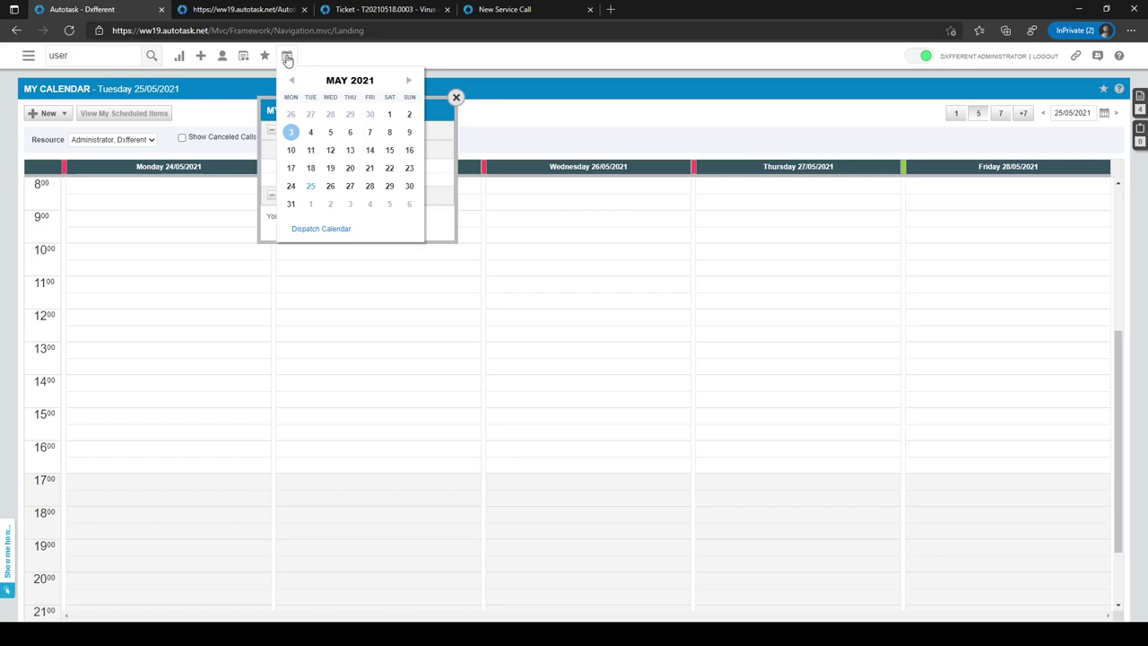
click(306, 229)
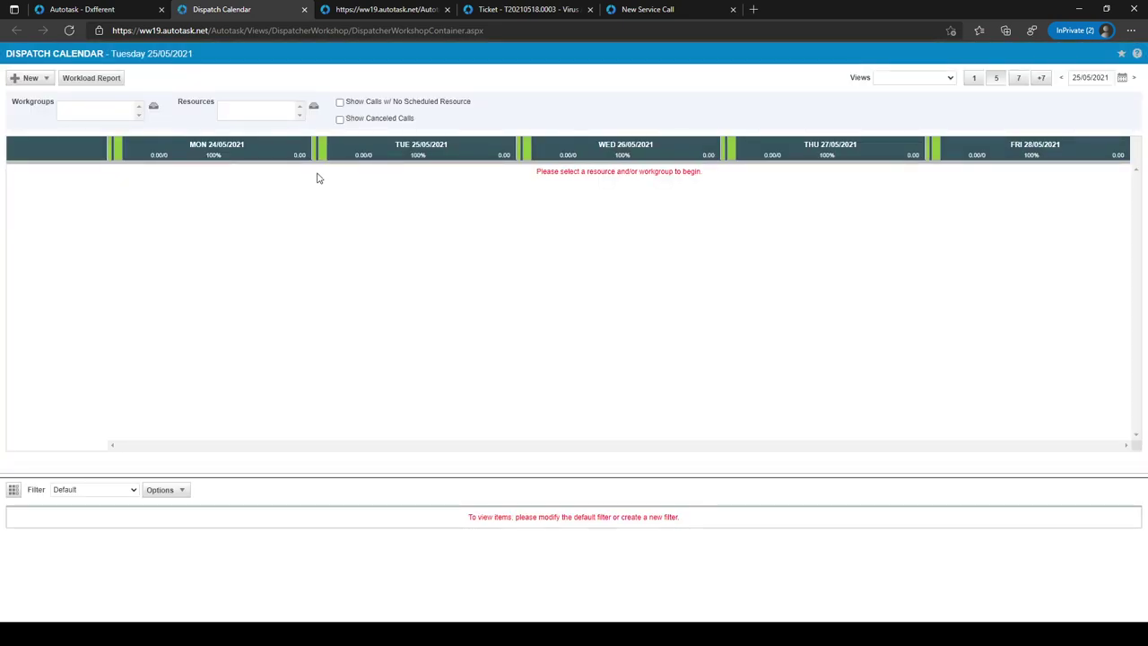
click(340, 104)
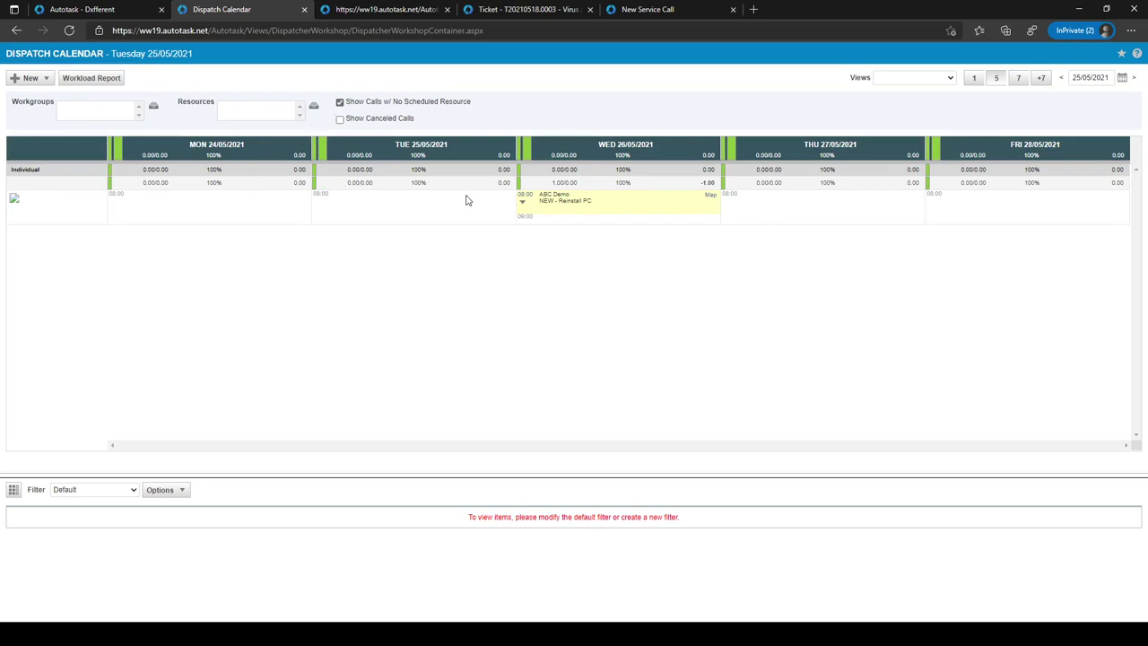
mouse_move(593, 205)
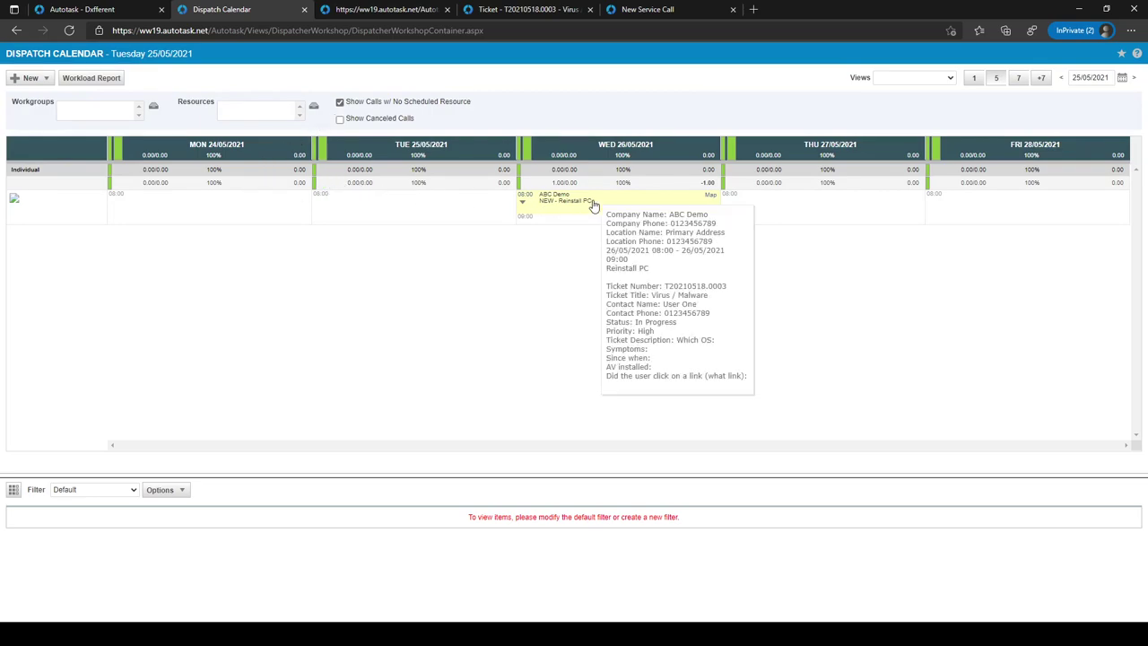
right_click(593, 206)
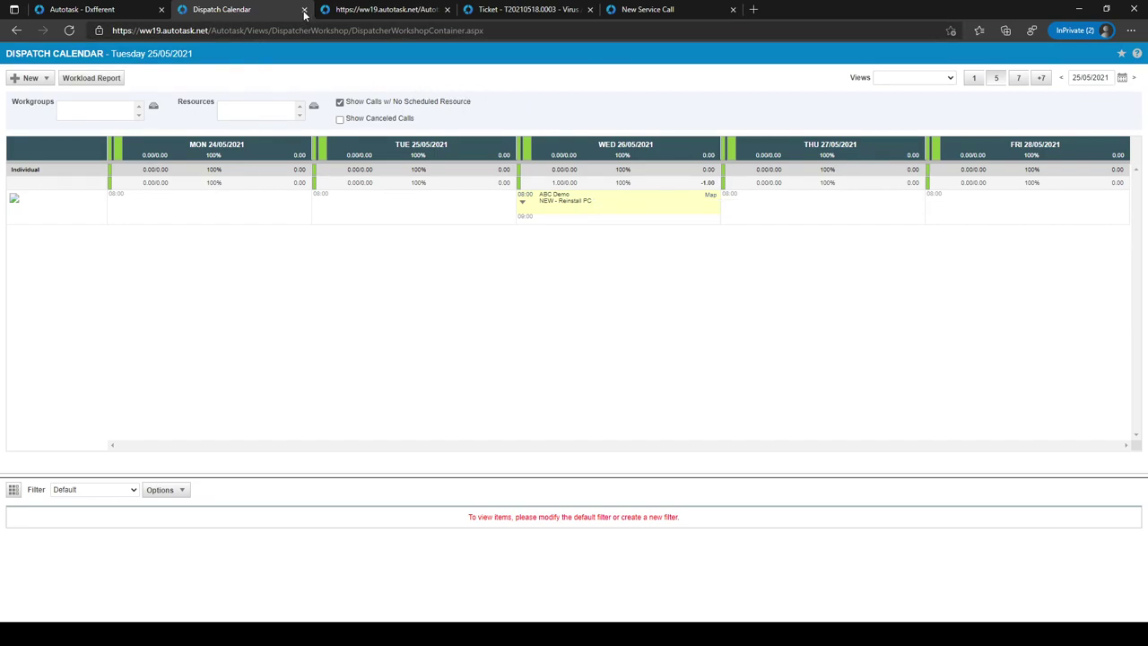
- Return to the main Autotask page and open the list of own service calls
click(90, 10)
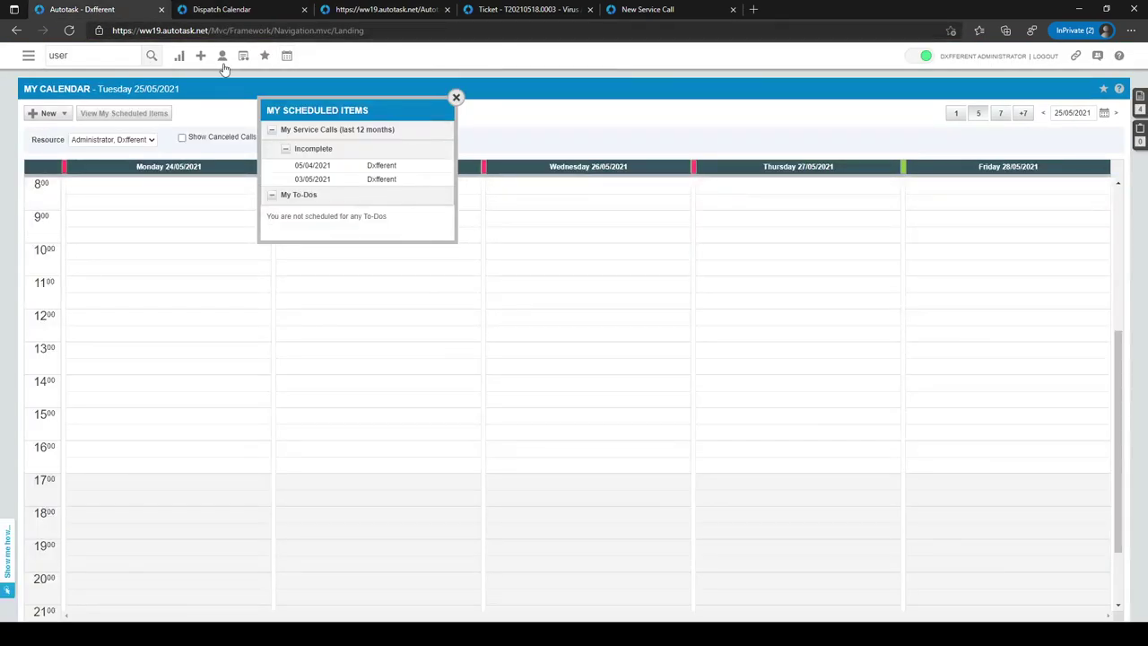
mouse_move(222, 60)
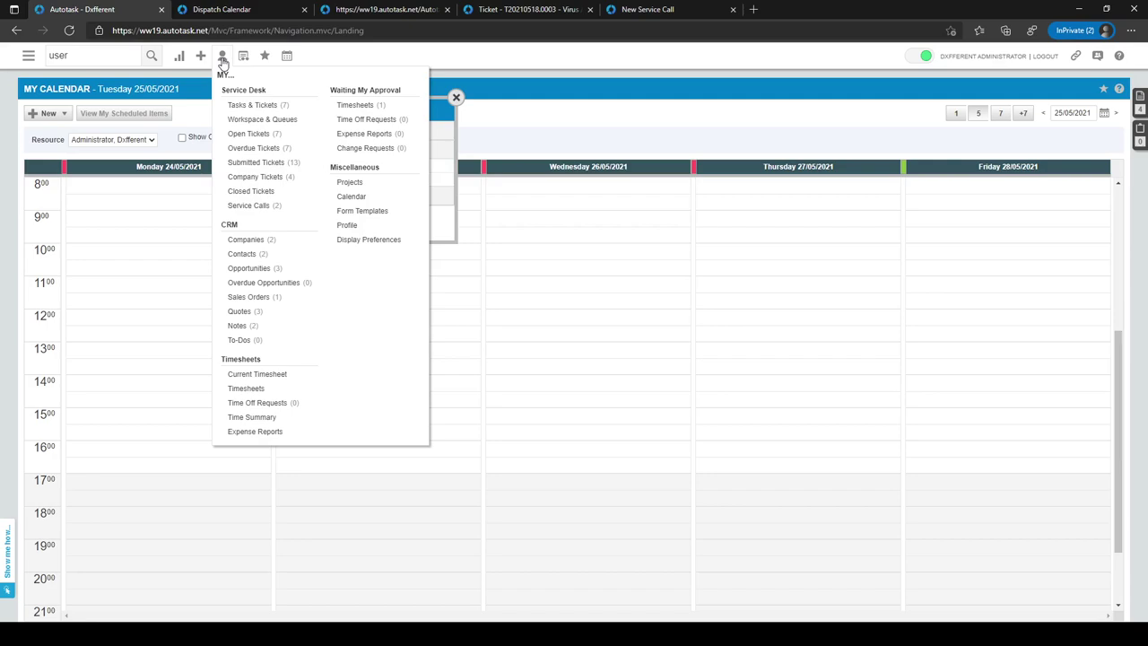
click(251, 207)
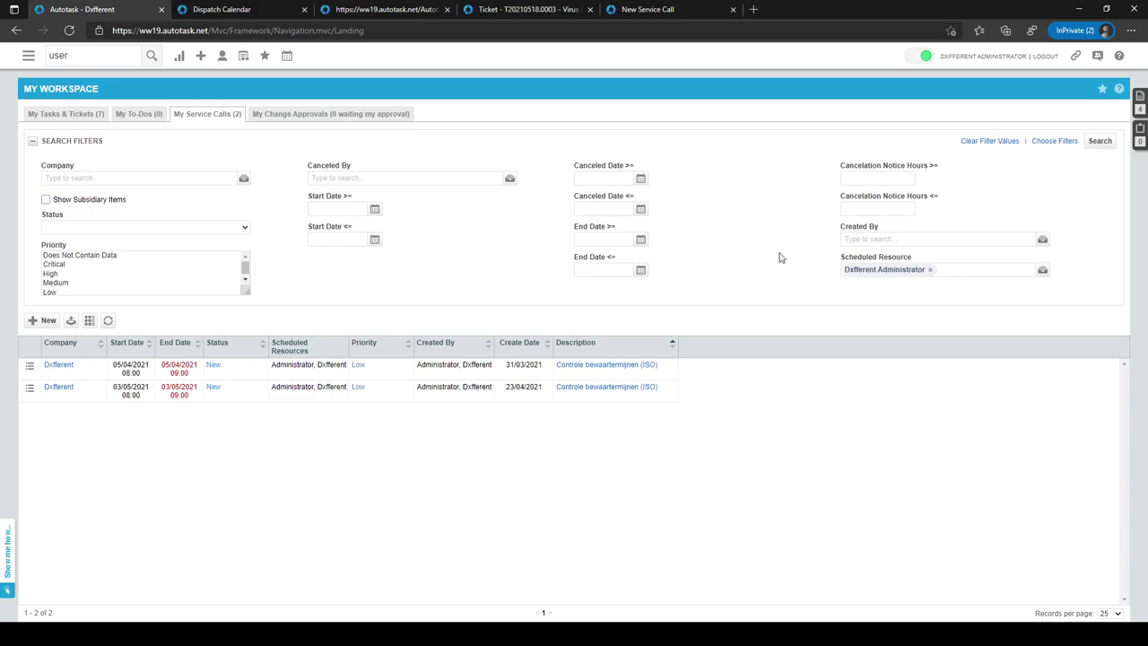
- Open the Service Desk service call search and run it without any filters
click(28, 58)
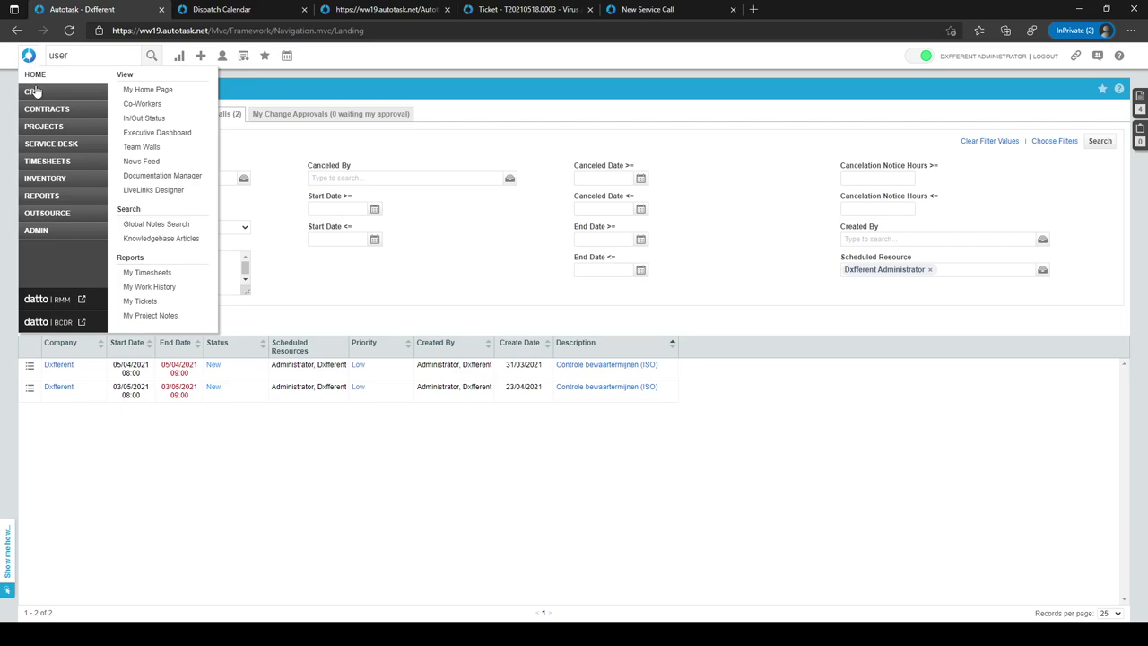
mouse_move(68, 150)
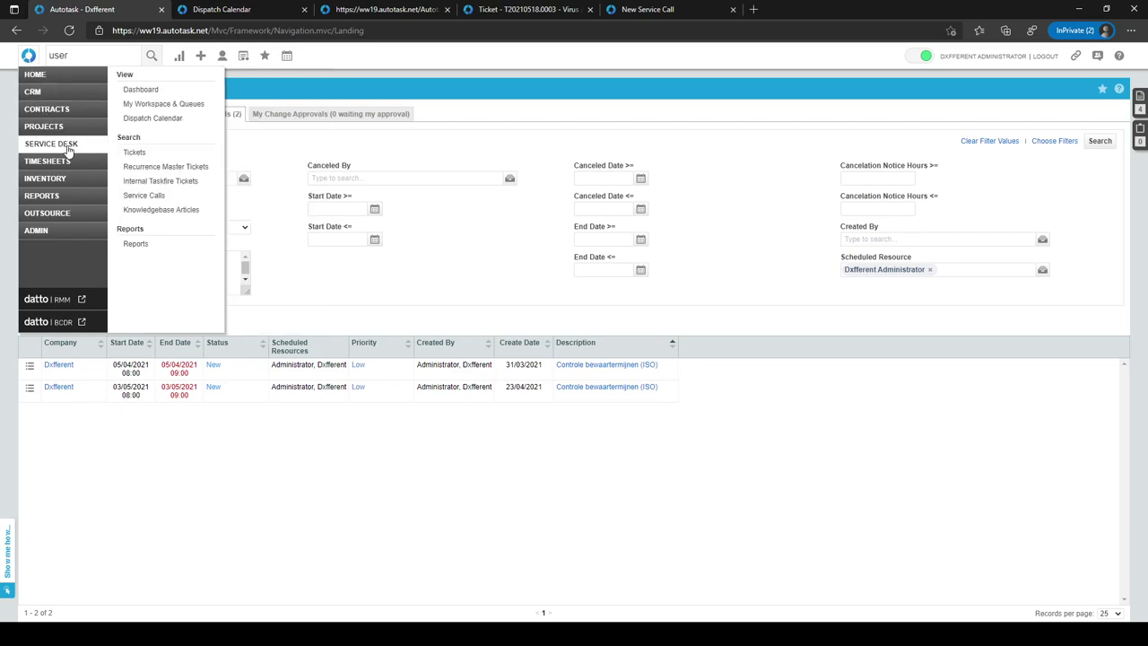
click(144, 196)
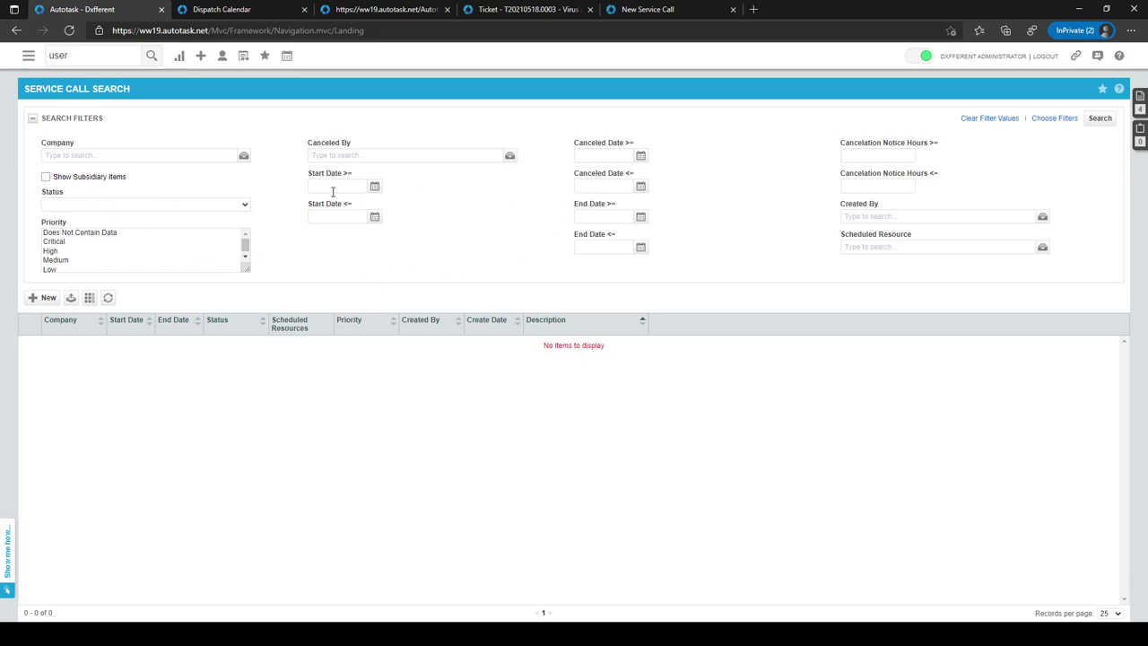
click(1101, 120)
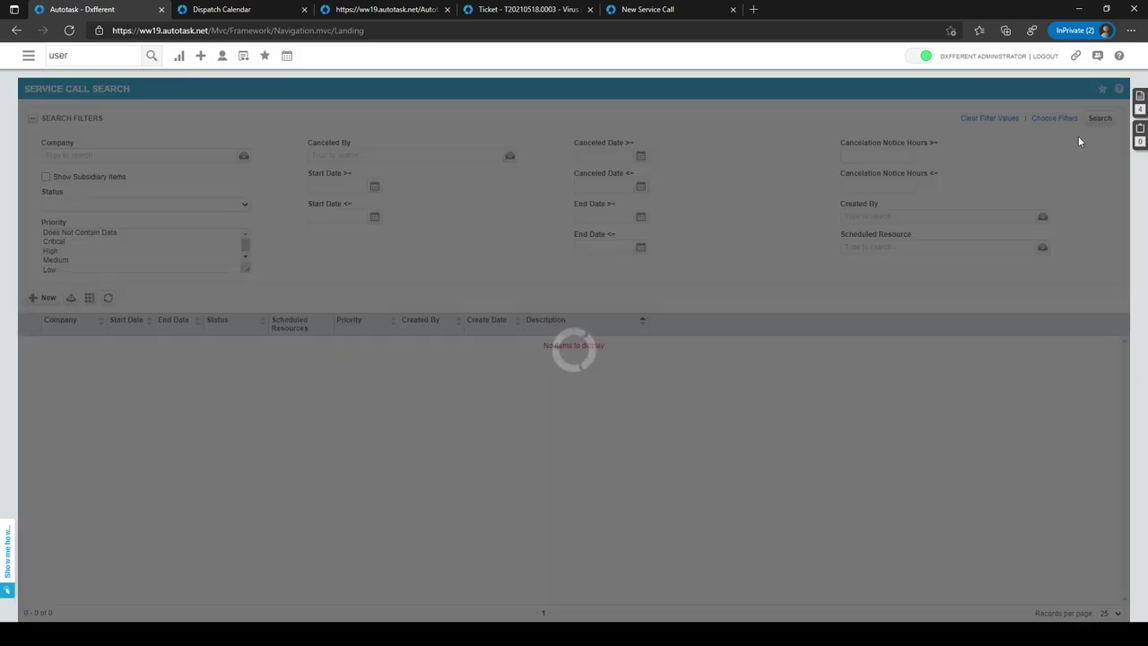
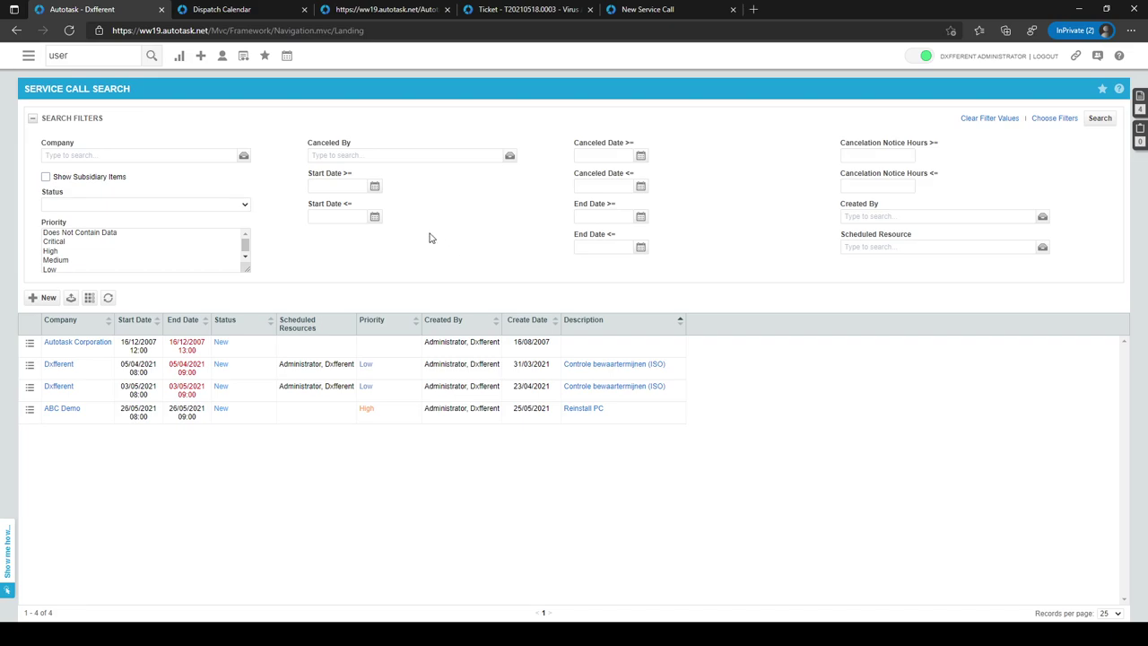
- Start a new recurring ticket and enable creating a series of service calls with start and end times for its instances
mouse_move(203, 56)
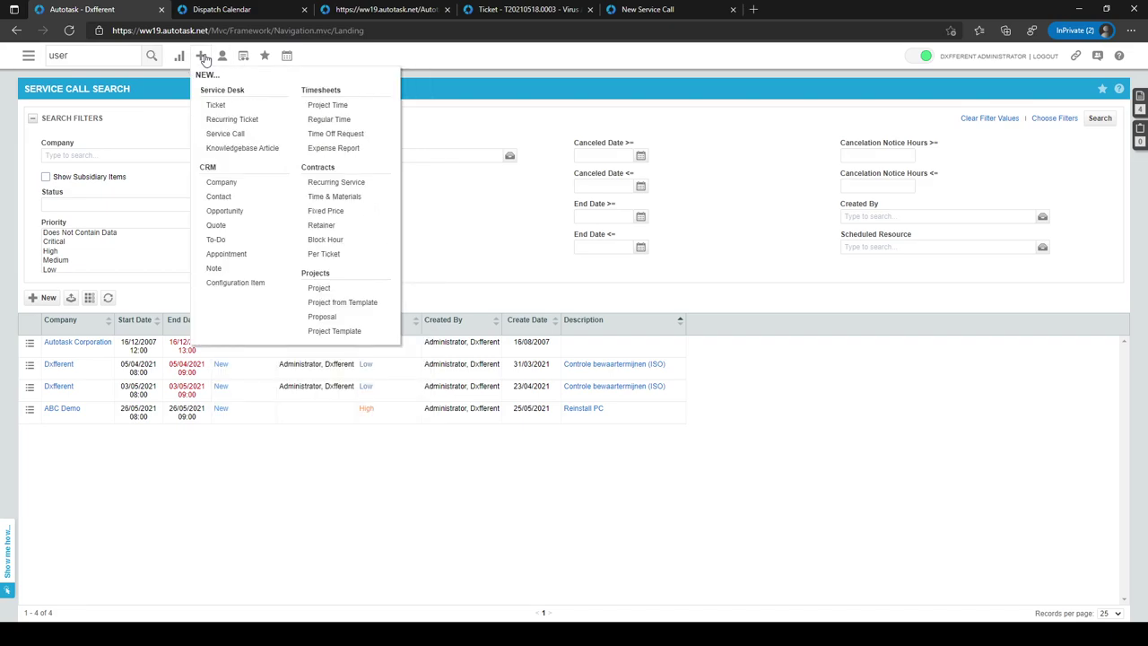
click(222, 121)
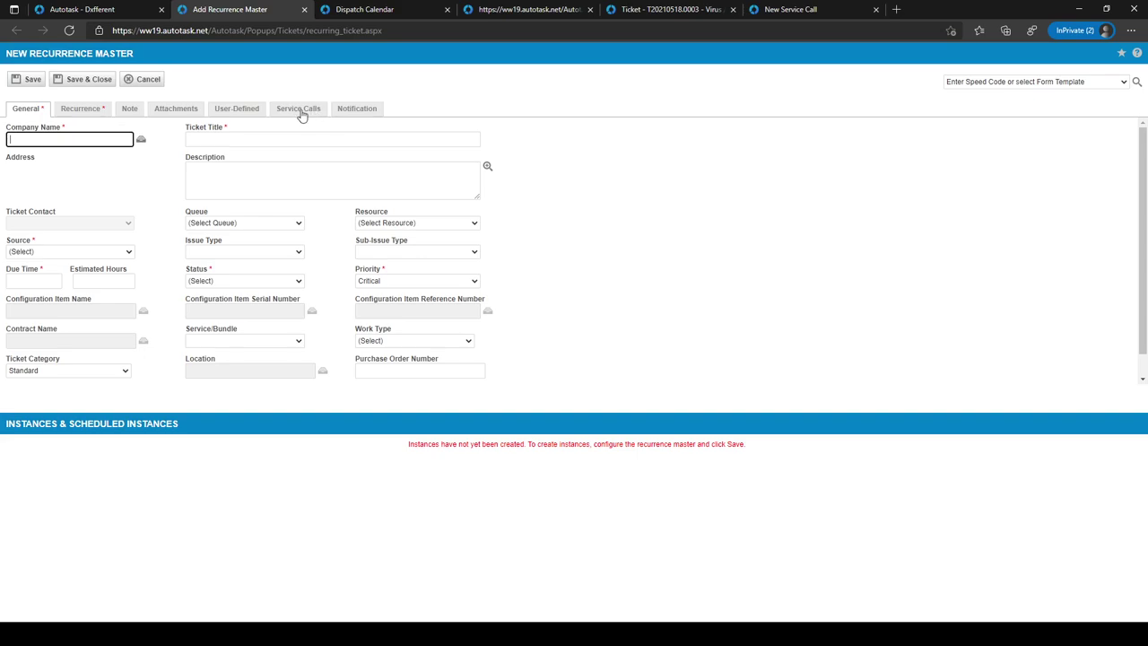
text(TEST)
click(299, 115)
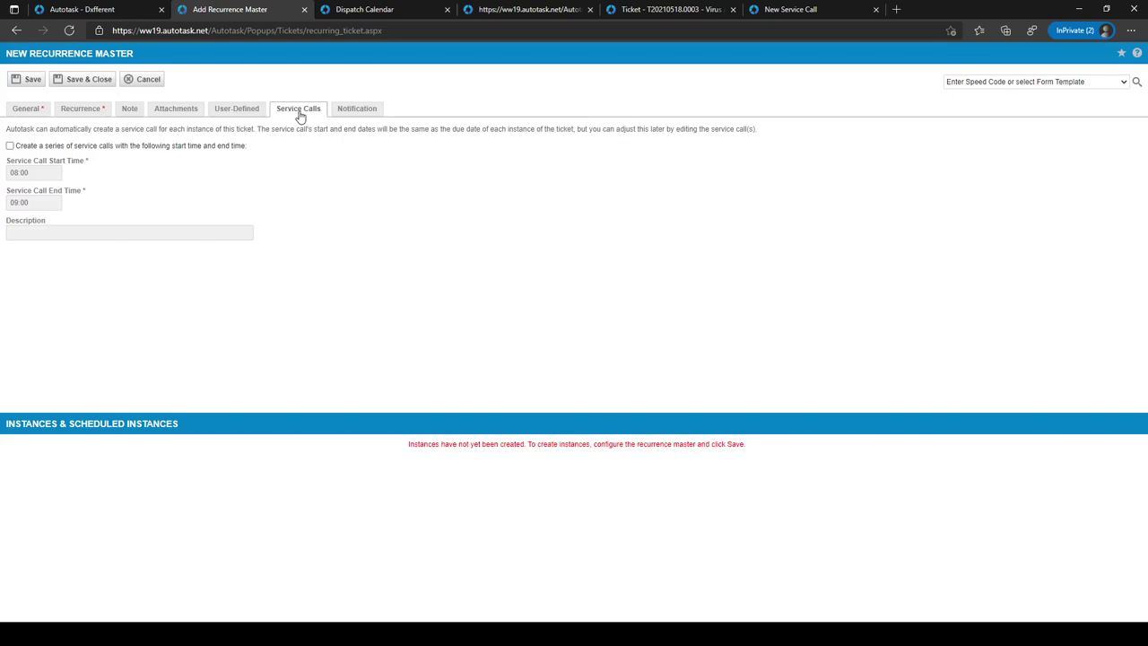
click(25, 148)
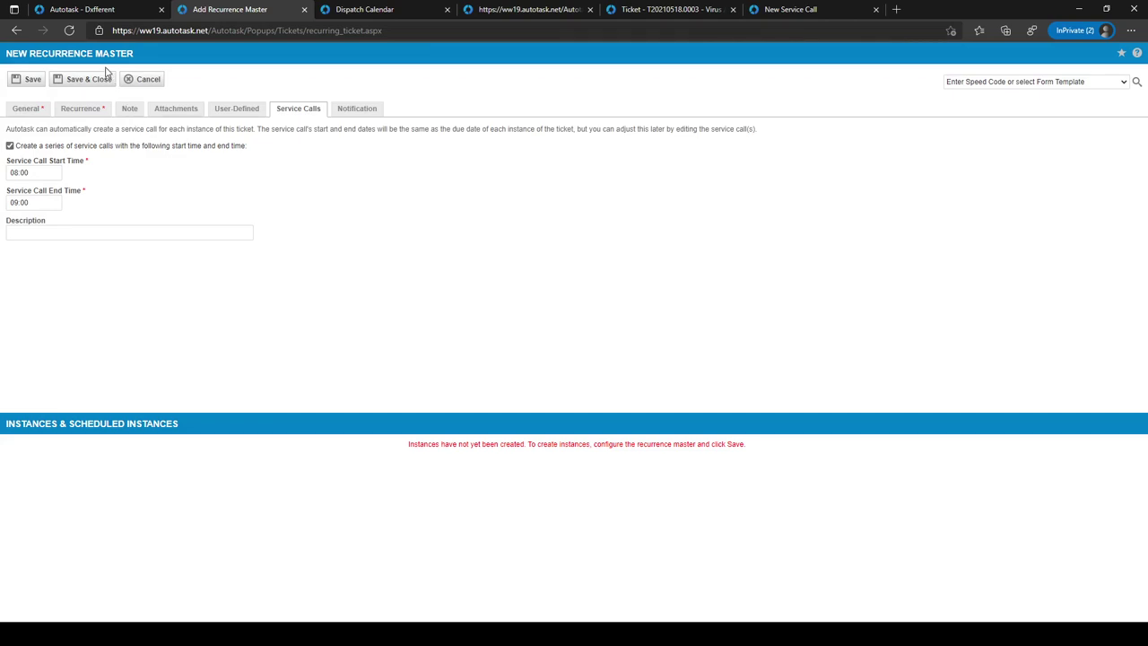
- Return to the main Autotask page and open Service Call Statuses in the Service Desk (Tickets) admin settings
click(103, 9)
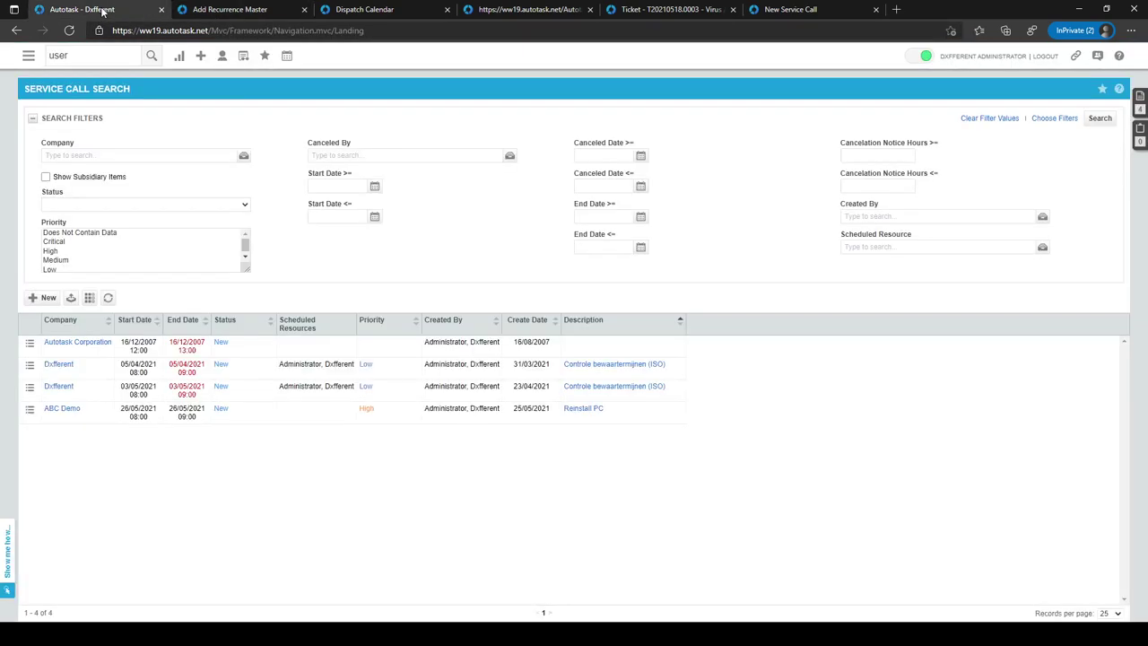
click(29, 57)
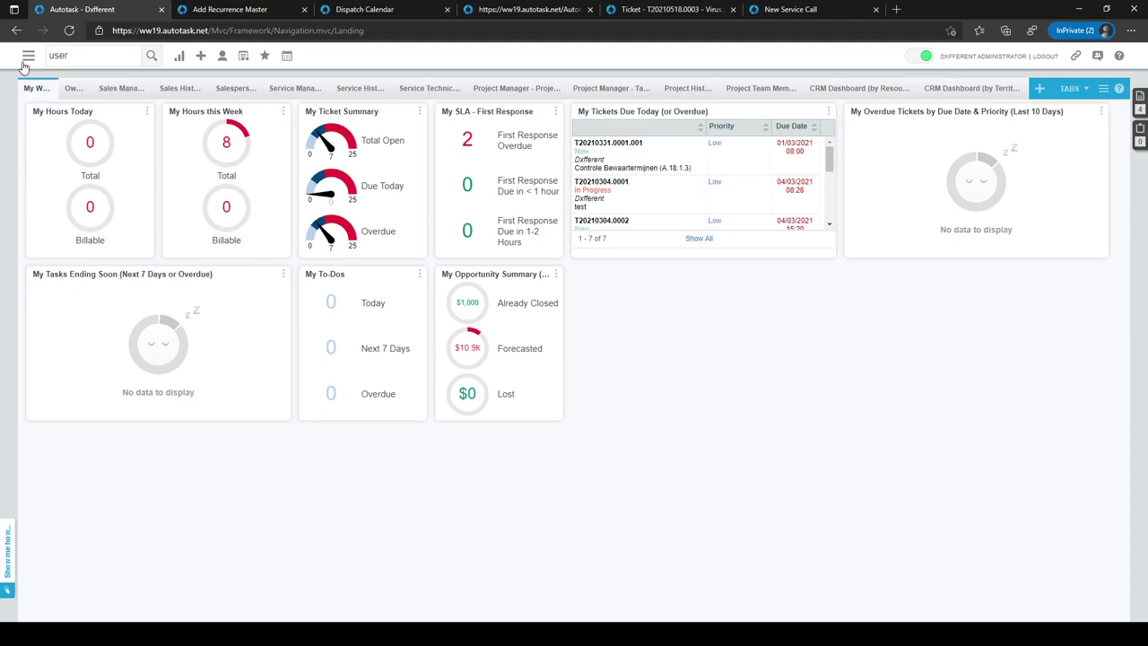
click(29, 58)
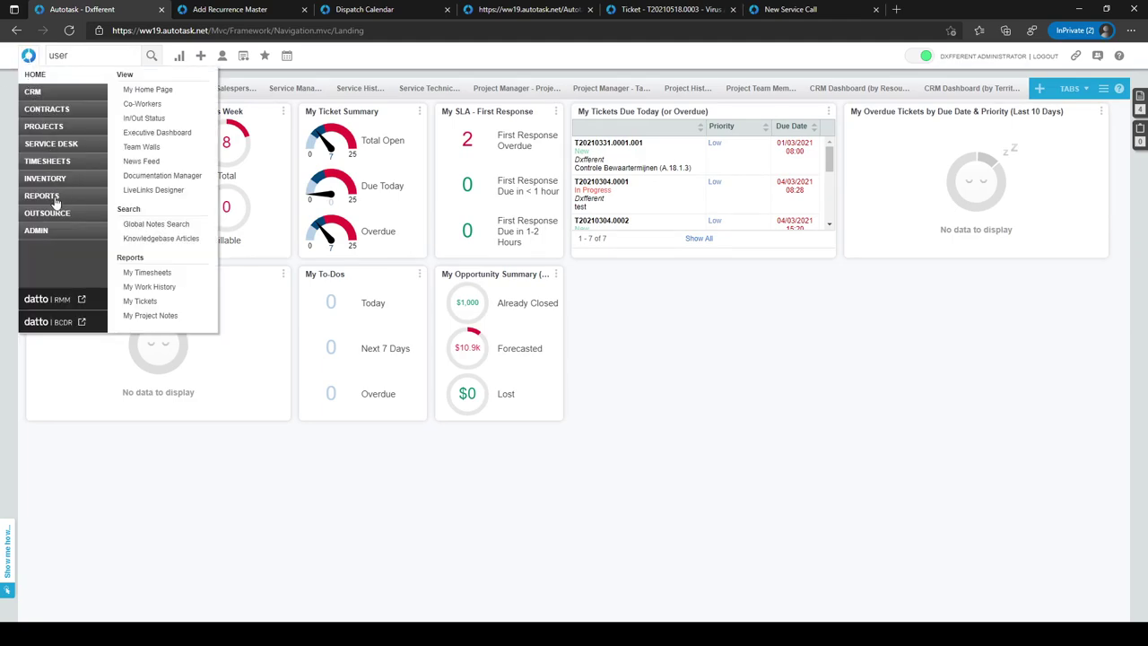
click(45, 233)
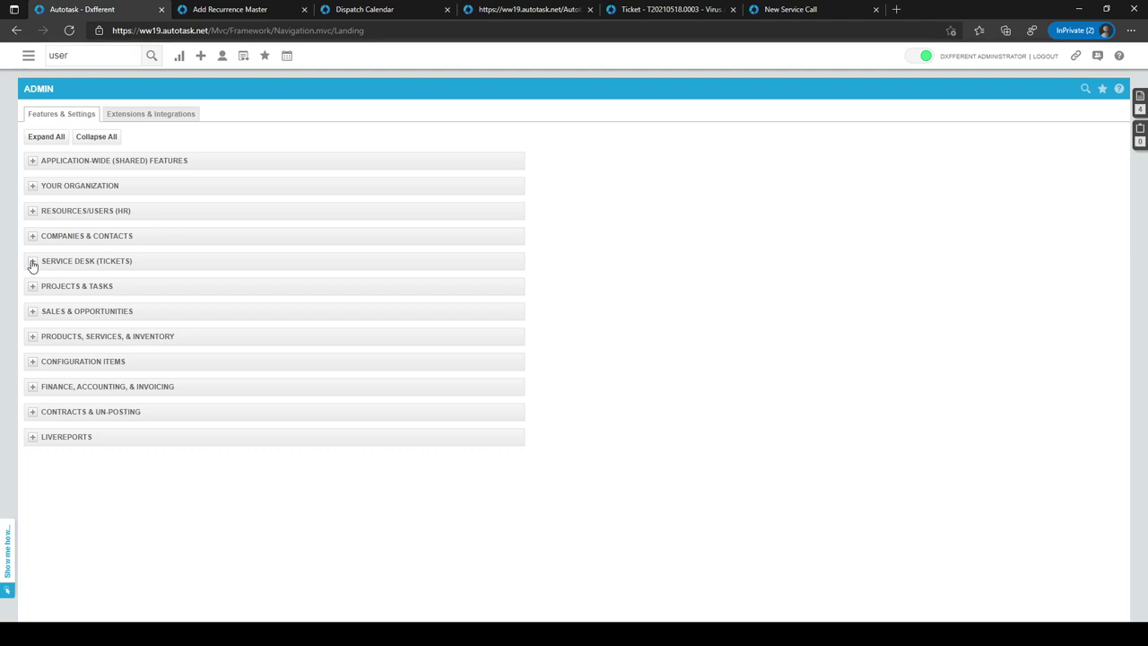
click(32, 264)
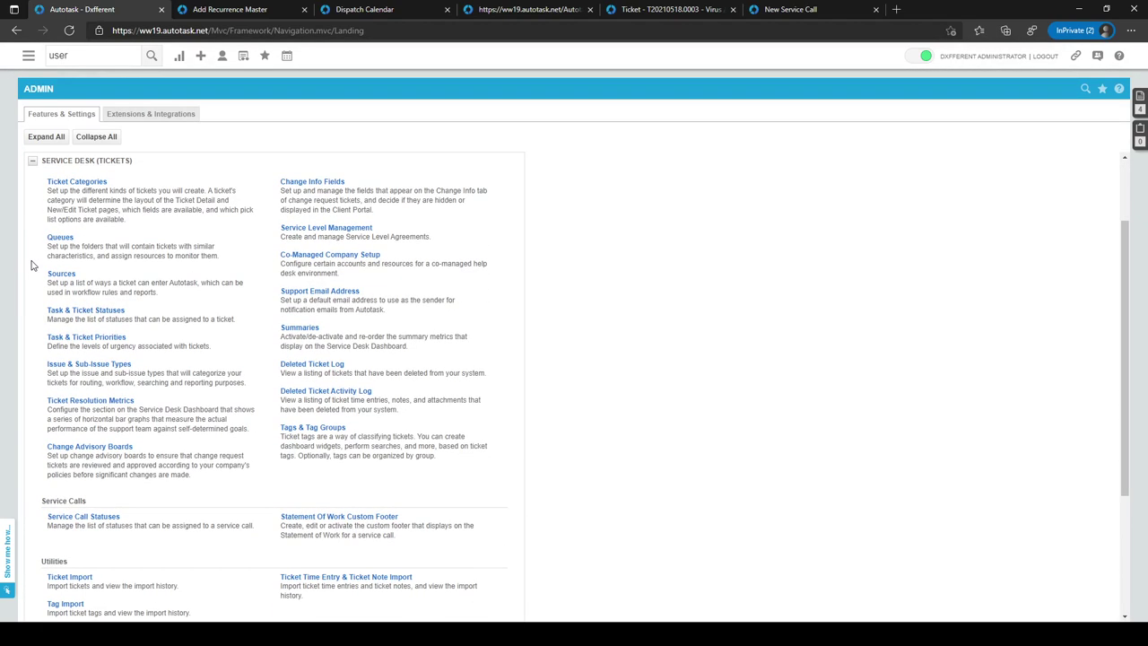
scroll(31, 265, down, 1)
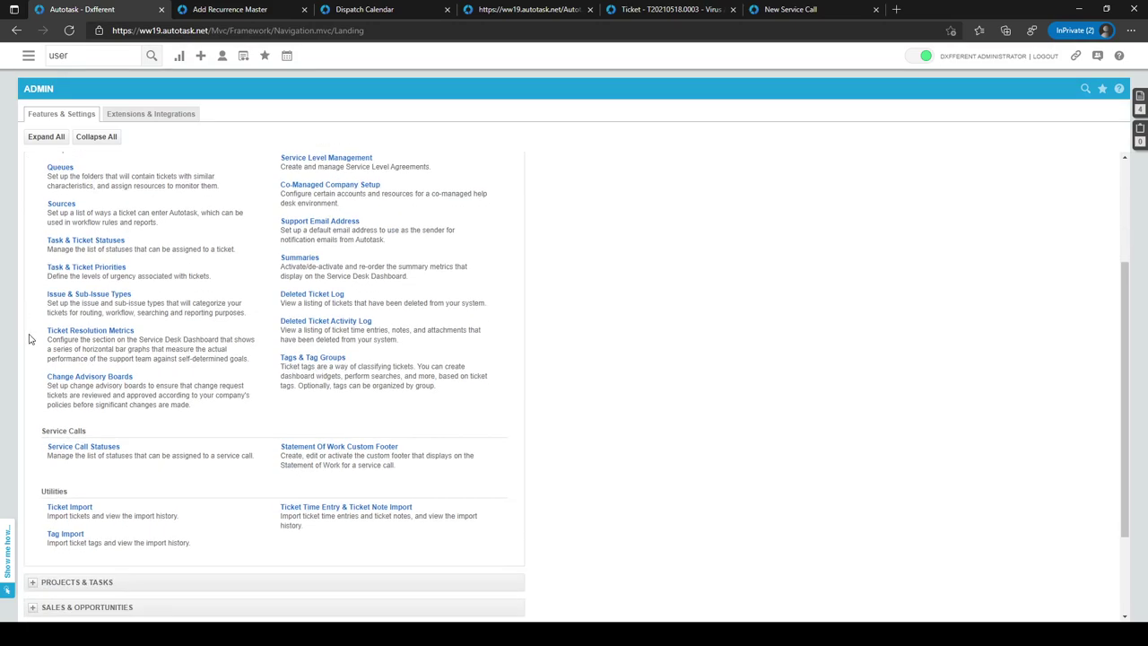
drag(87, 434, 37, 433)
click(106, 452)
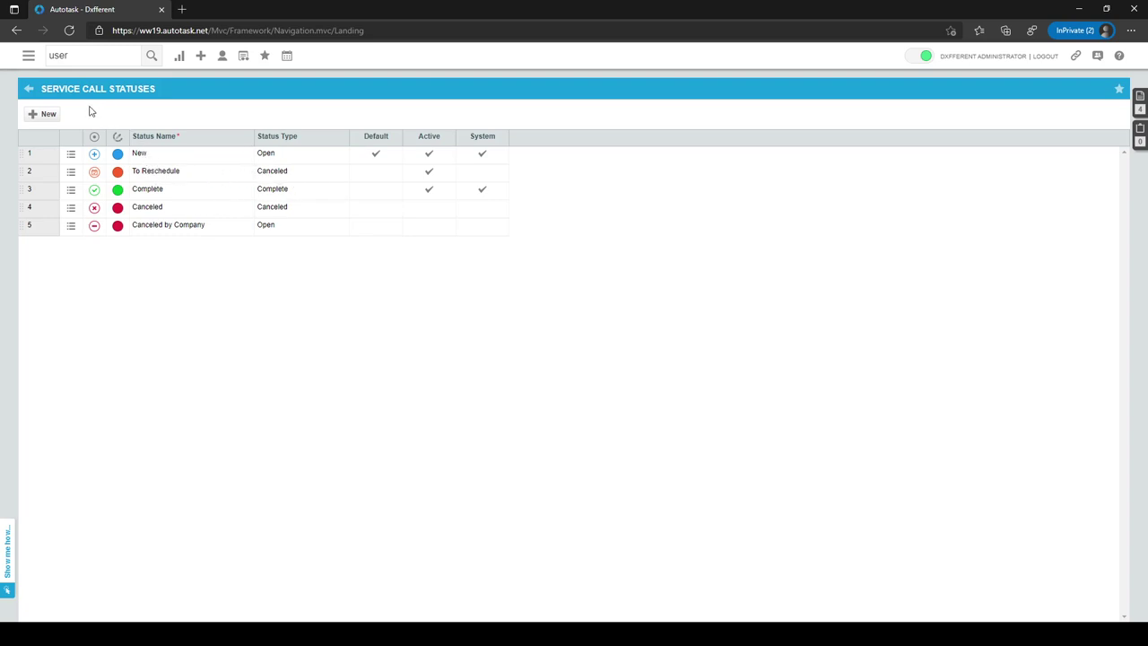
- Go back to the admin settings and open the Servicecall Canceled rule from the Service Desk workflow rules for editing
click(29, 91)
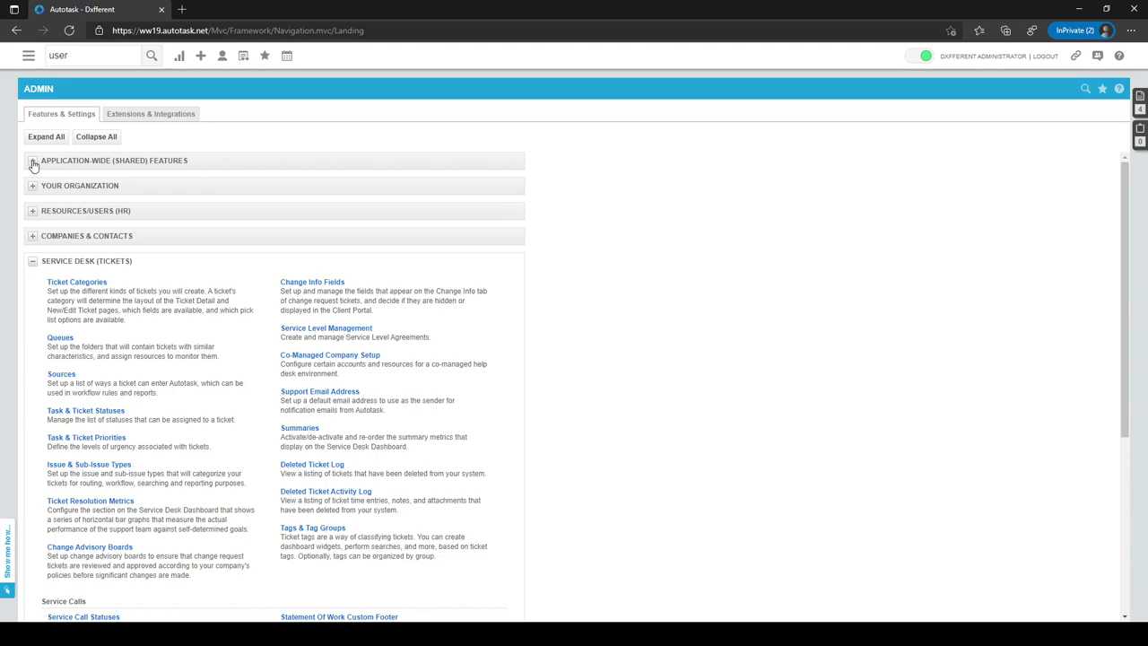
click(32, 161)
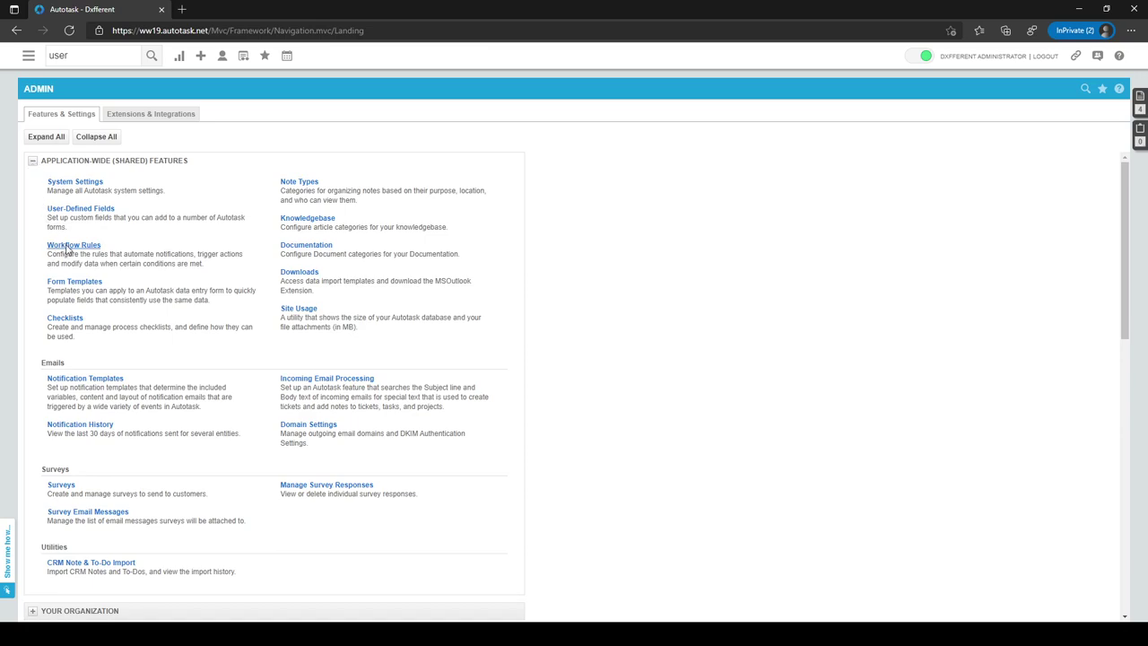
click(99, 247)
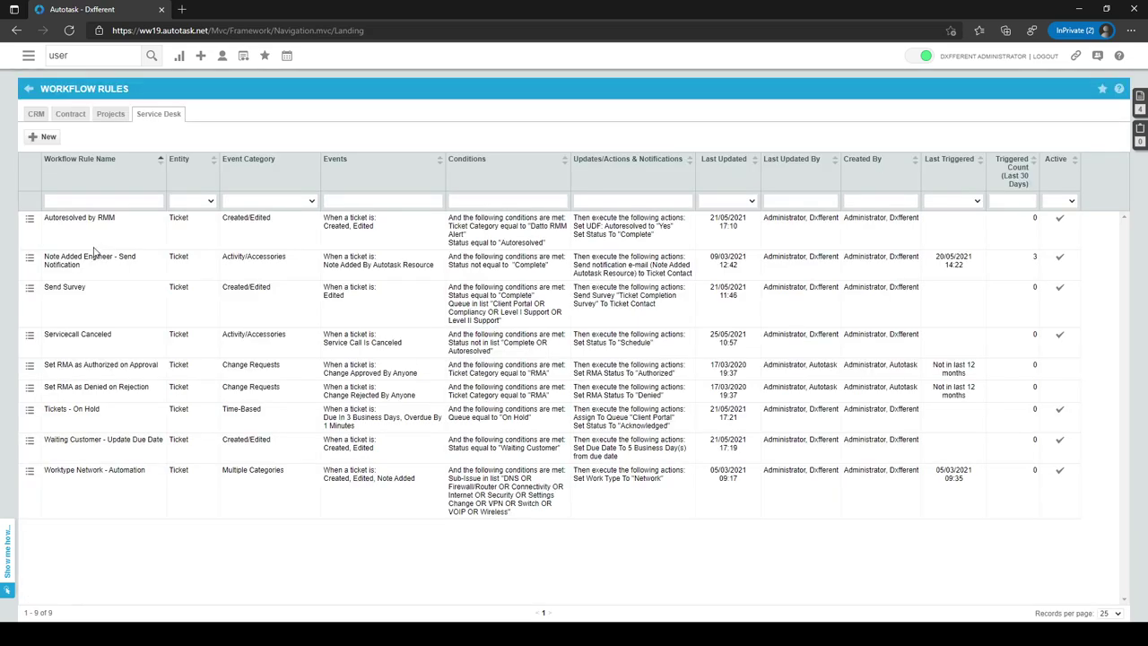
drag(51, 333, 115, 342)
click(30, 333)
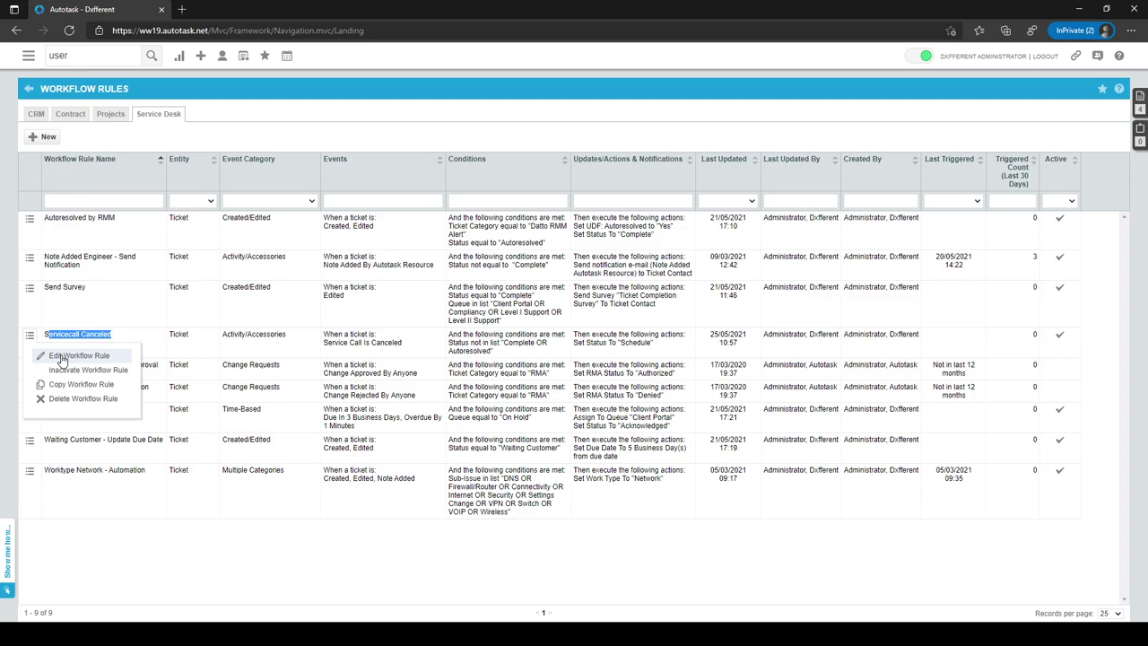
click(62, 356)
click(93, 17)
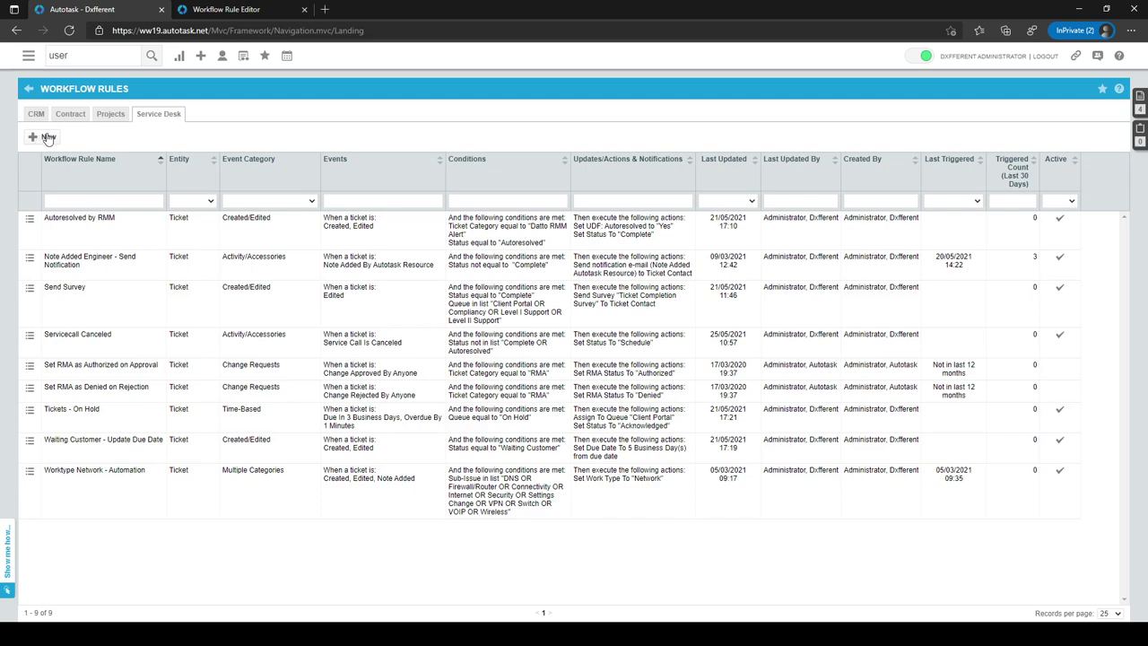
click(227, 11)
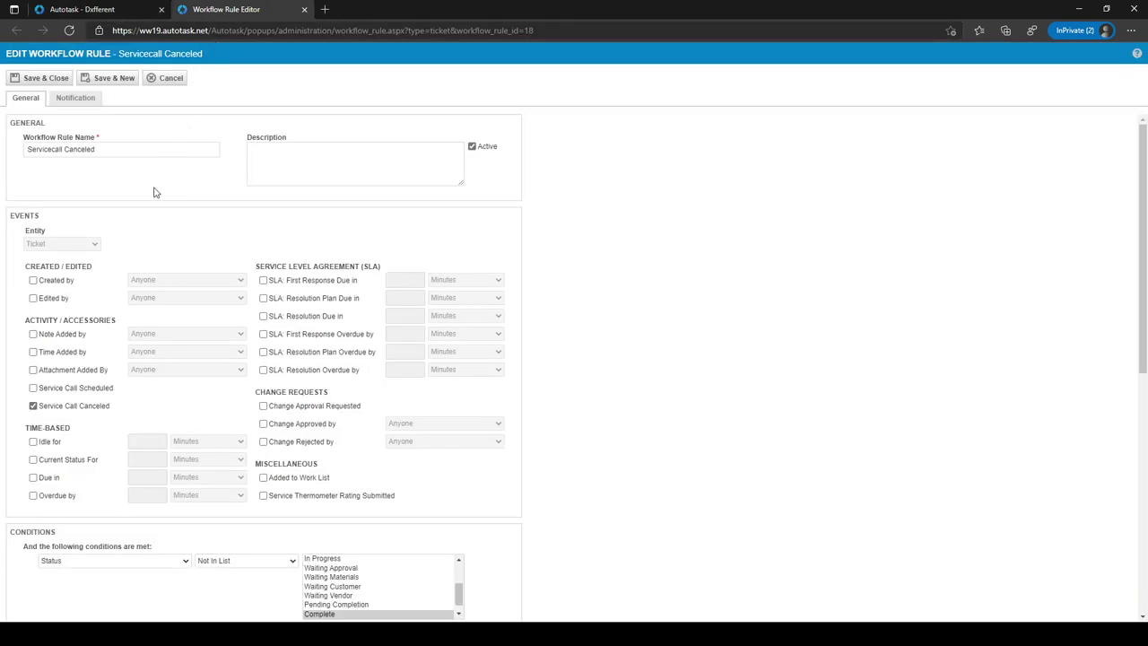
- Examine the Servicecall Canceled rule's name, trigger event, ticket status conditions, updates and actions
triple_click(119, 154)
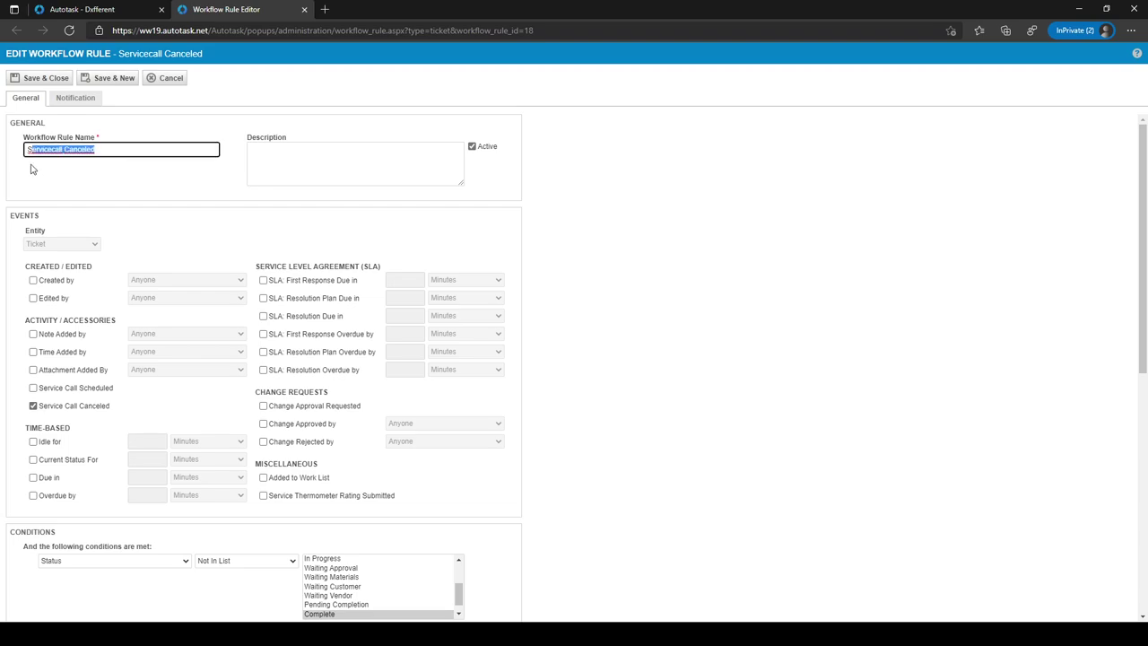
click(90, 170)
scroll(95, 170, down, 1)
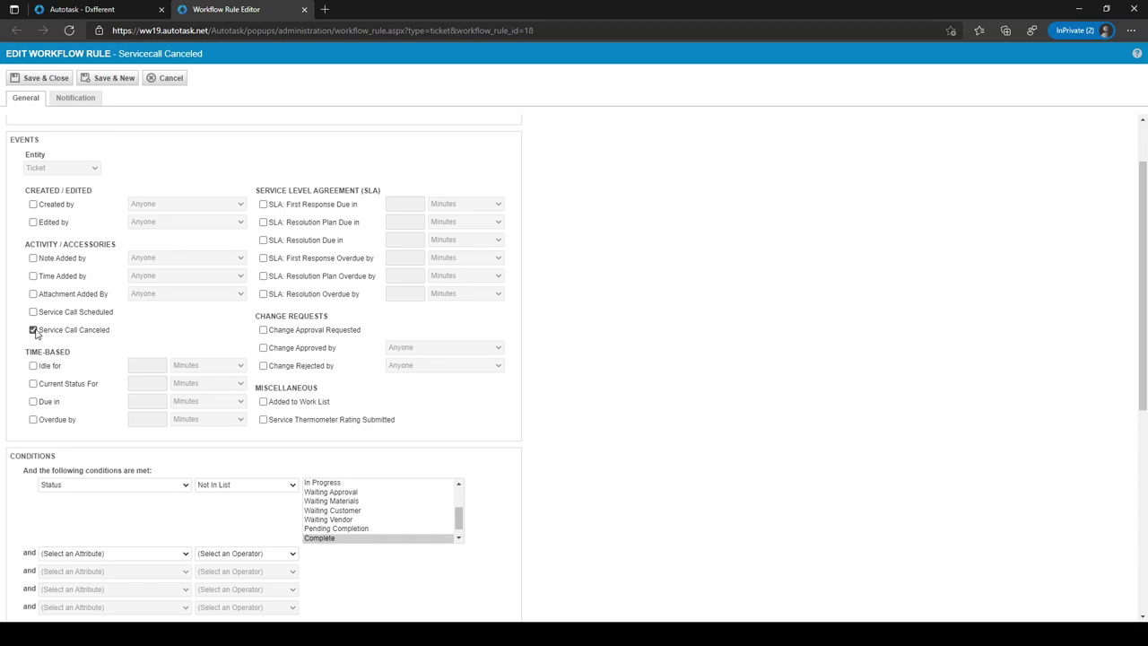
scroll(34, 332, down, 3)
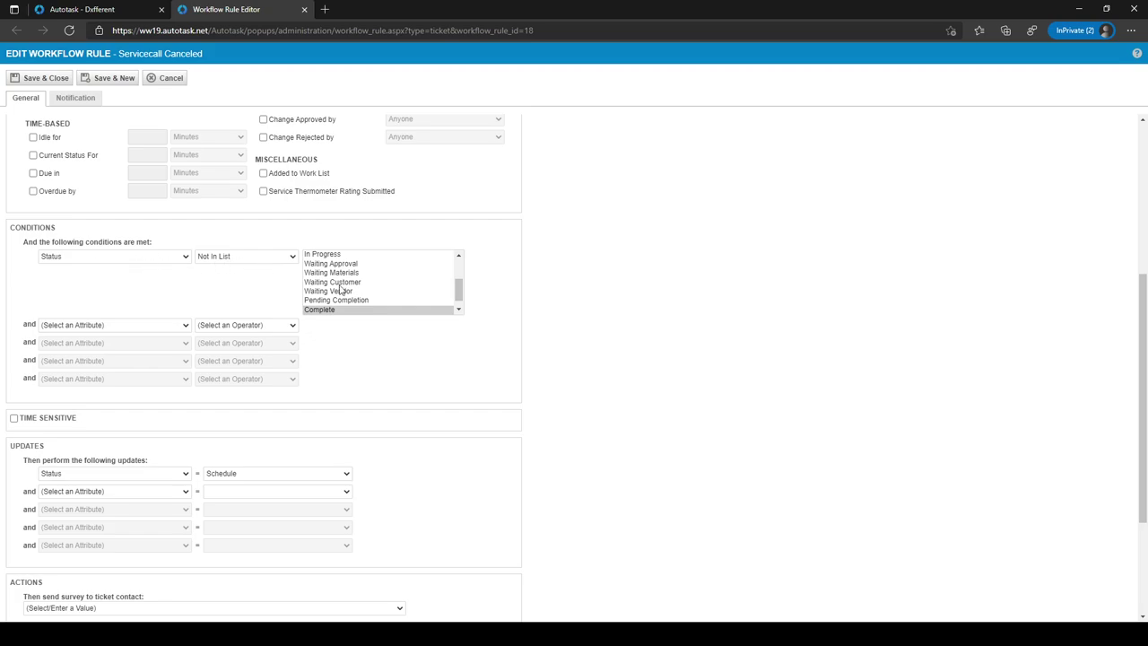
scroll(382, 311, up, 1)
scroll(382, 311, up, 2)
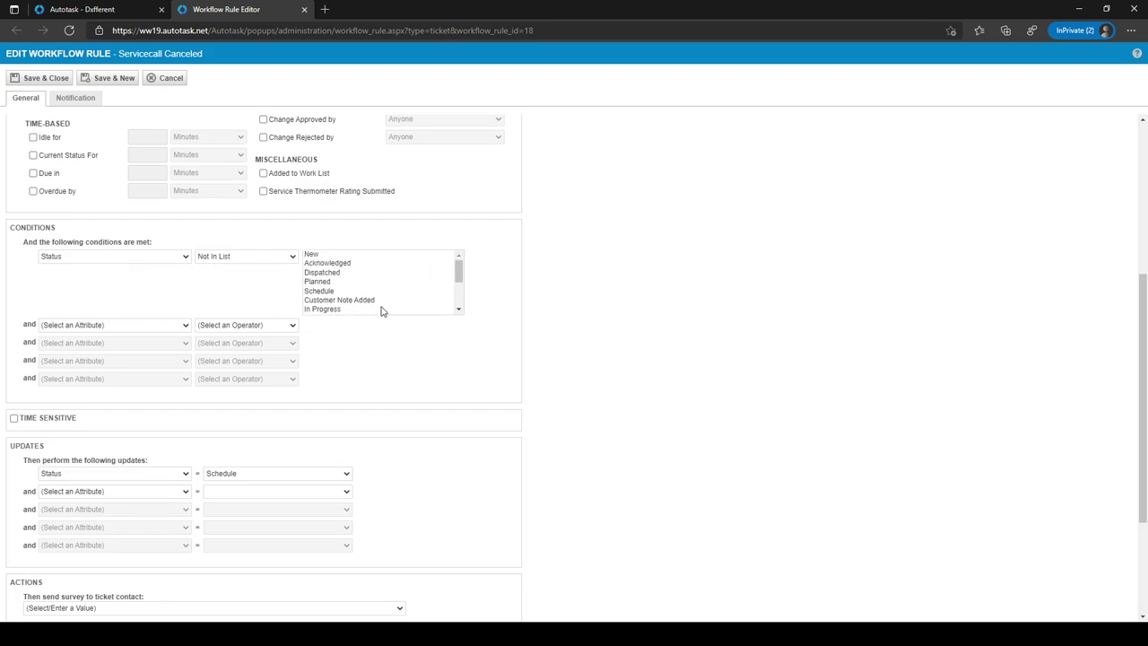
scroll(377, 310, down, 4)
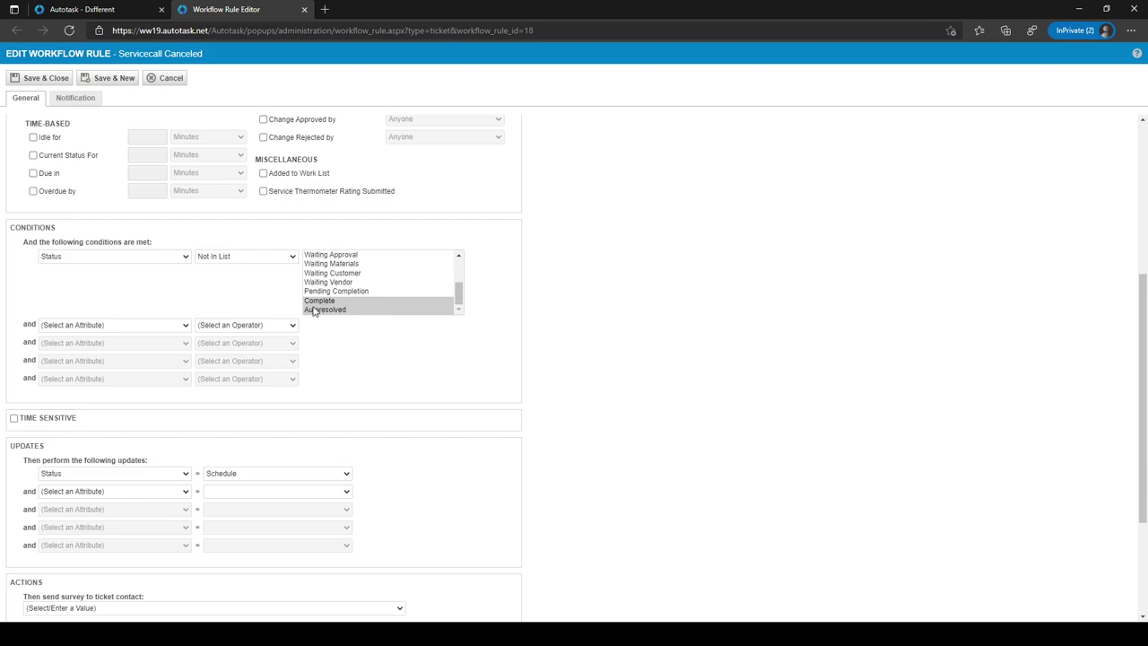
scroll(244, 296, down, 1)
scroll(244, 297, down, 1)
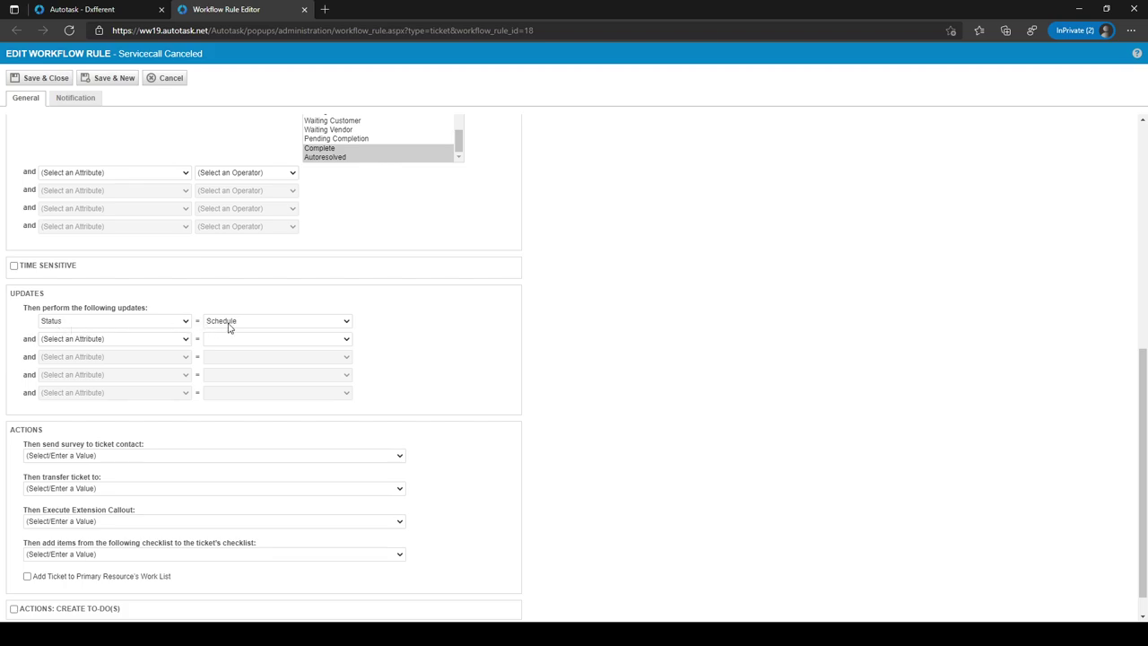
scroll(229, 328, down, 1)
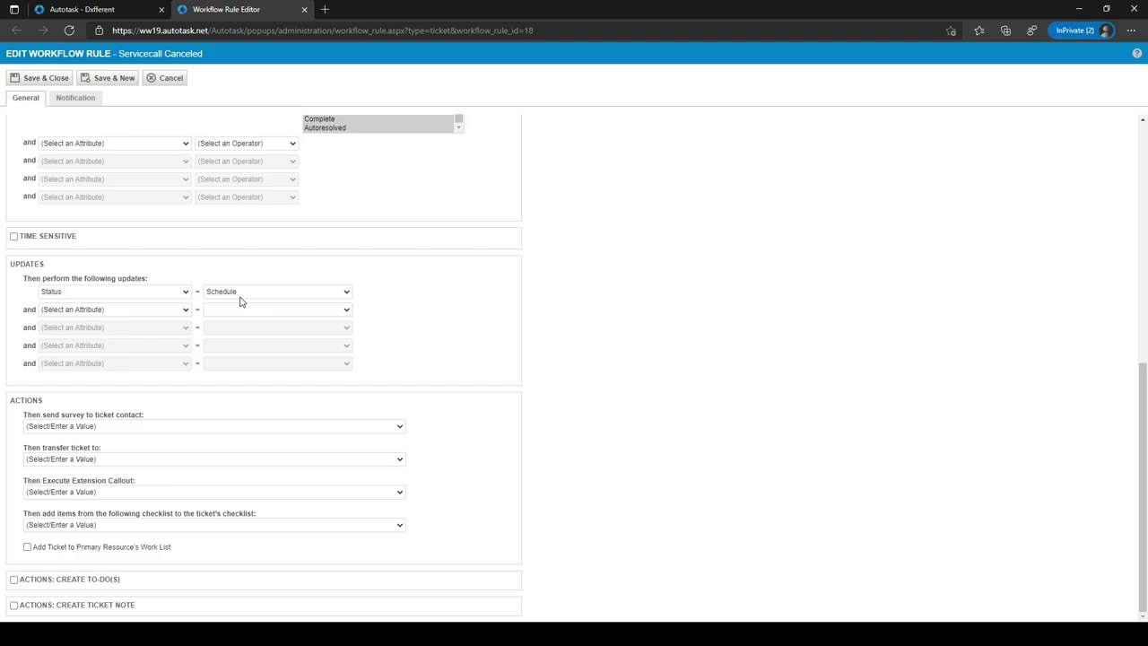
- Return to the admin settings and open Task & Ticket Statuses in the Service Desk (Tickets) section
click(117, 11)
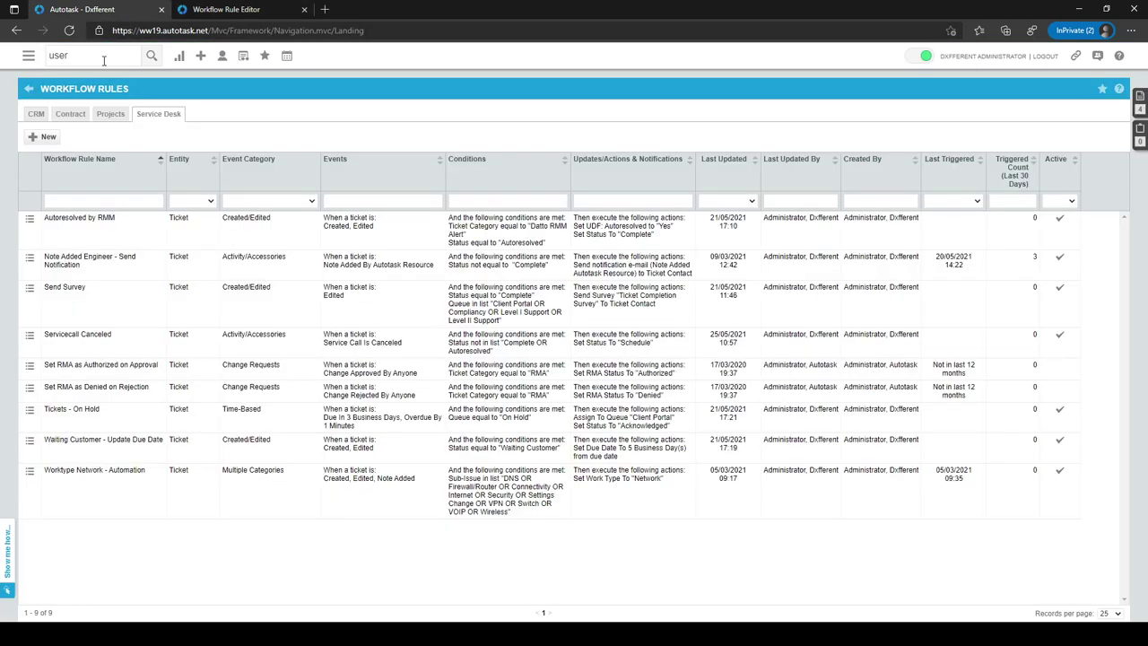
click(27, 91)
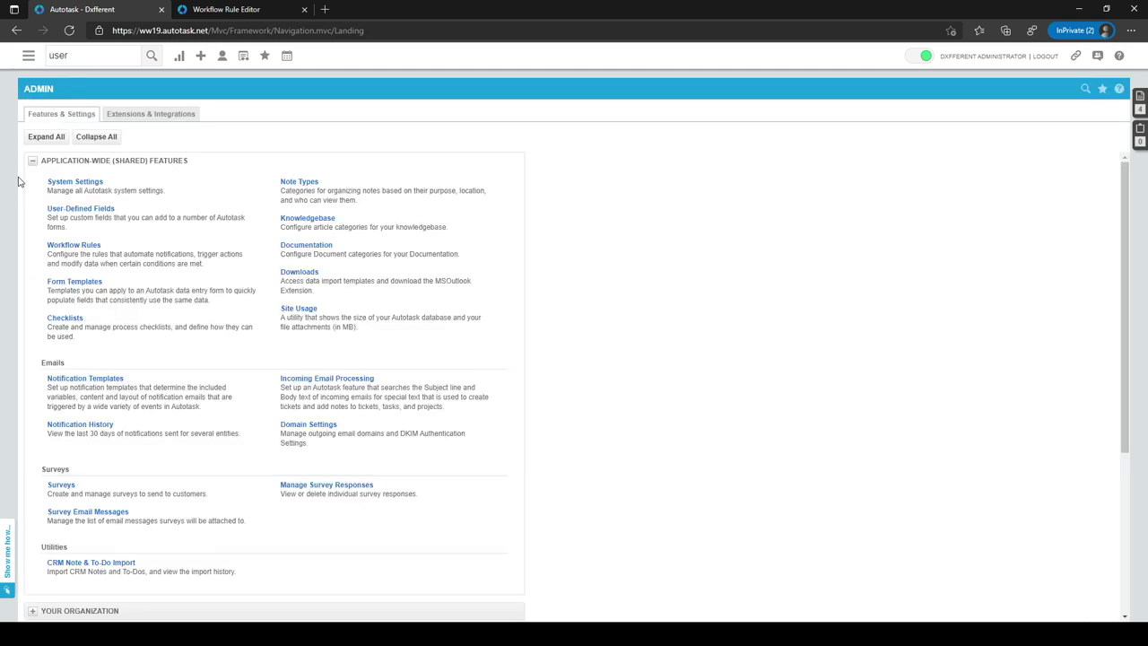
click(33, 160)
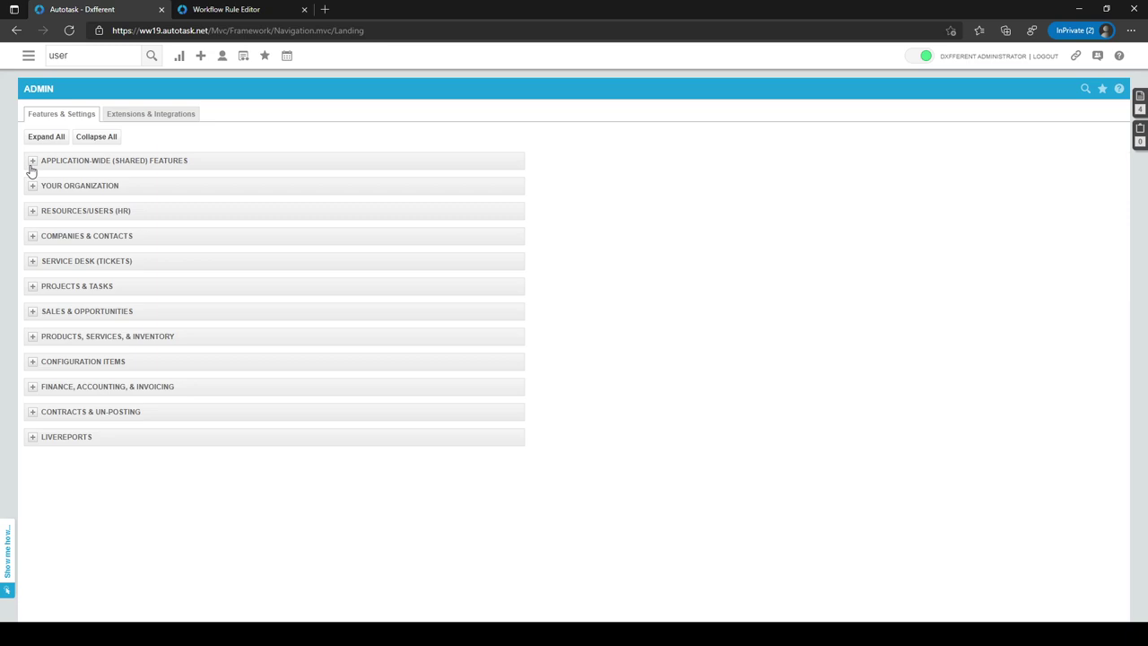
click(33, 261)
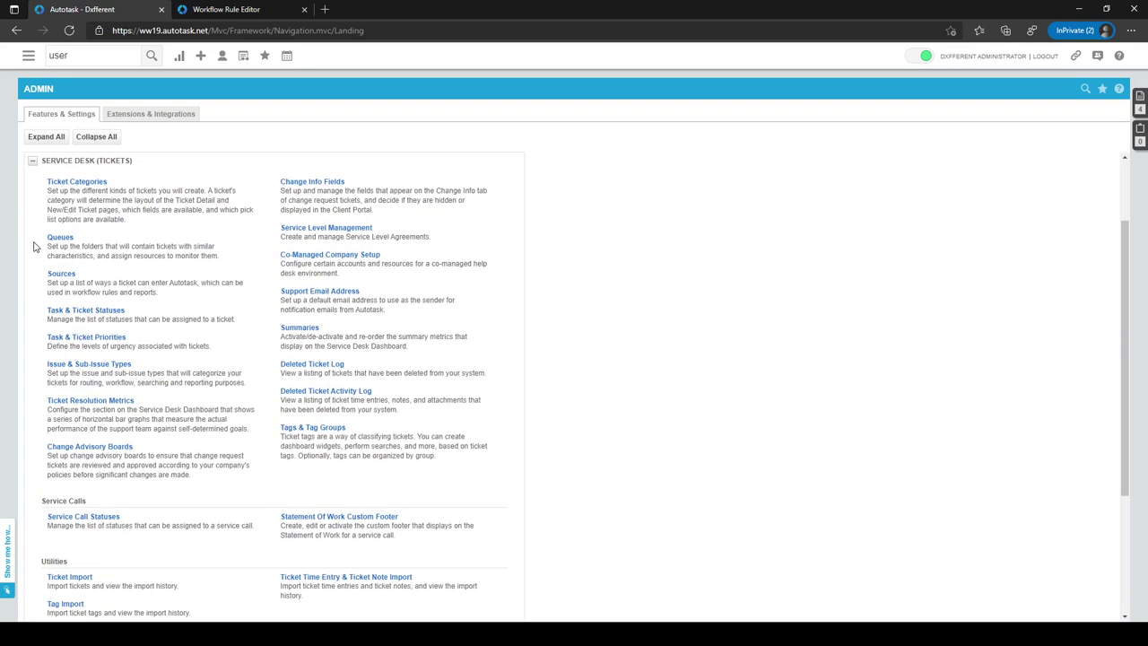
click(78, 314)
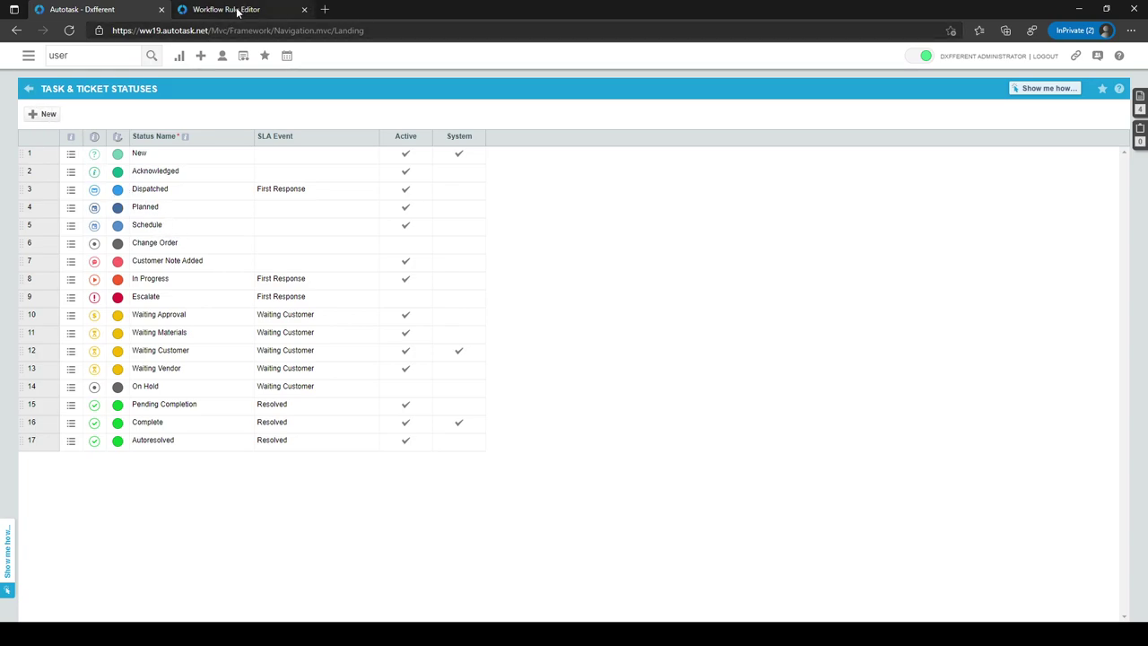
- Close the Servicecall Canceled rule without saving and go back from the Task & Ticket Statuses list
click(237, 11)
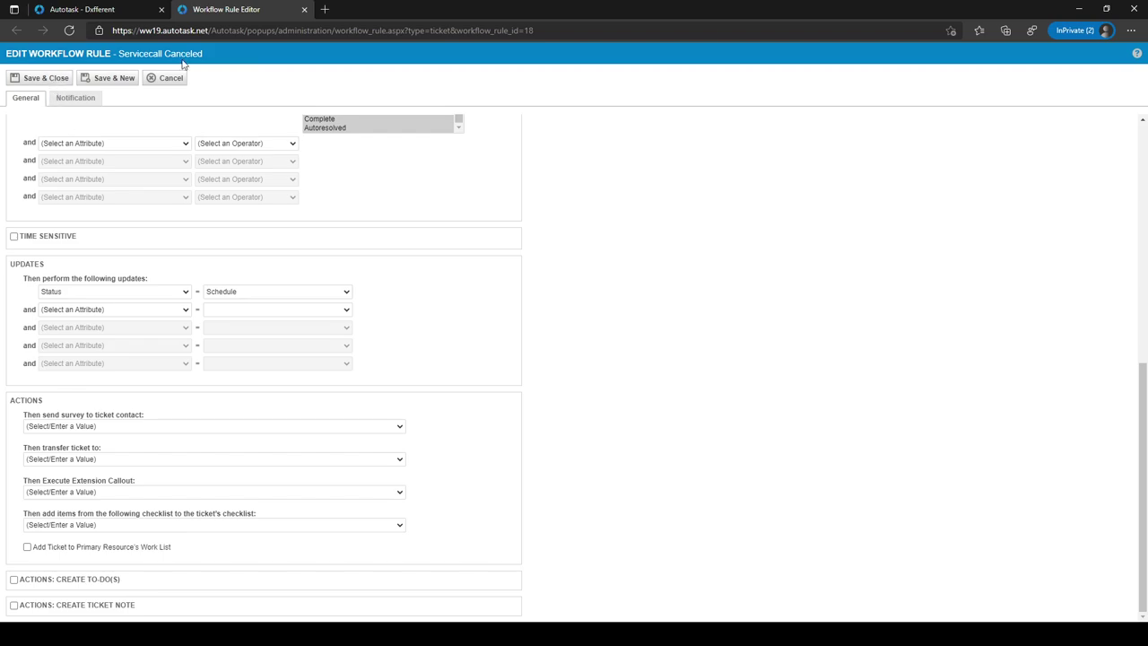
click(304, 10)
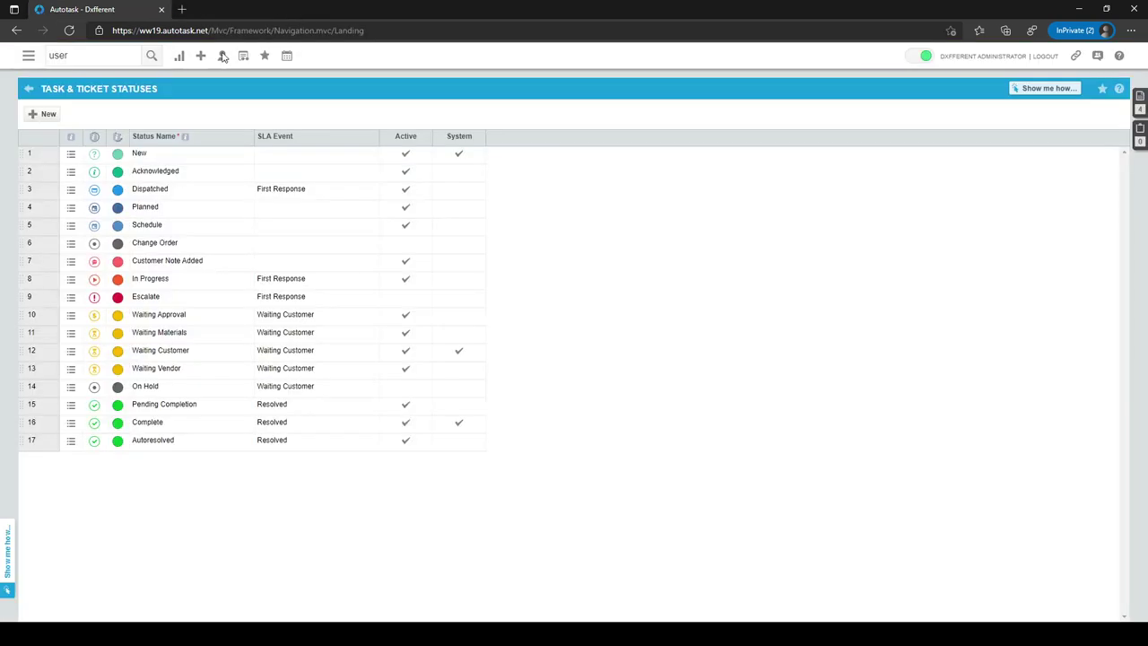
mouse_move(36, 72)
click(31, 90)
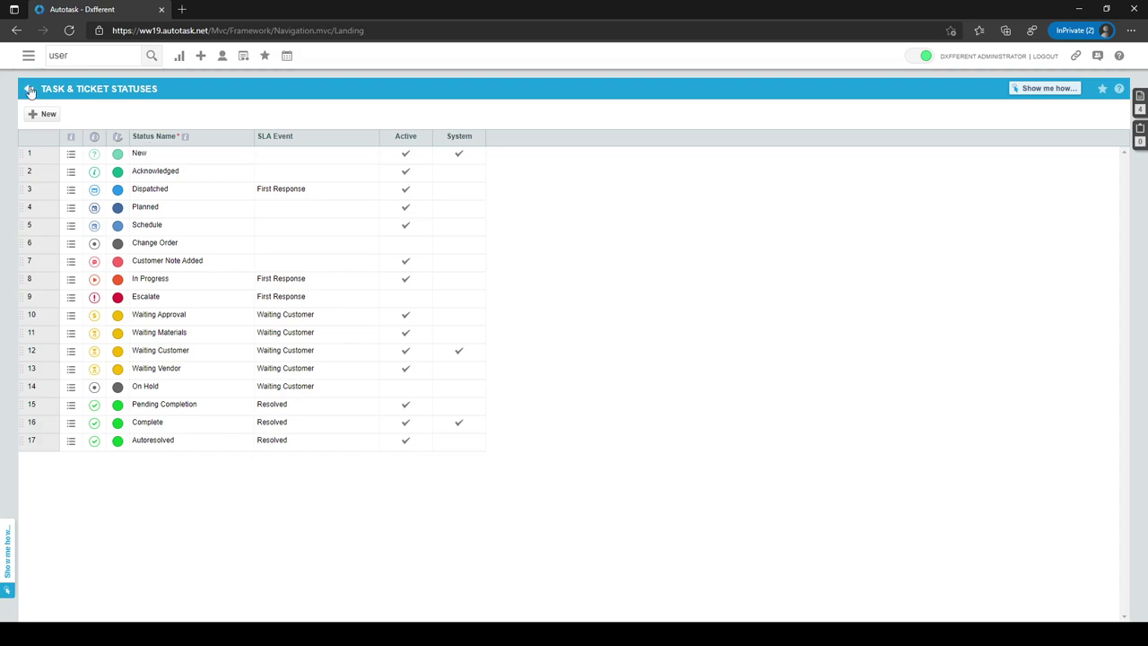